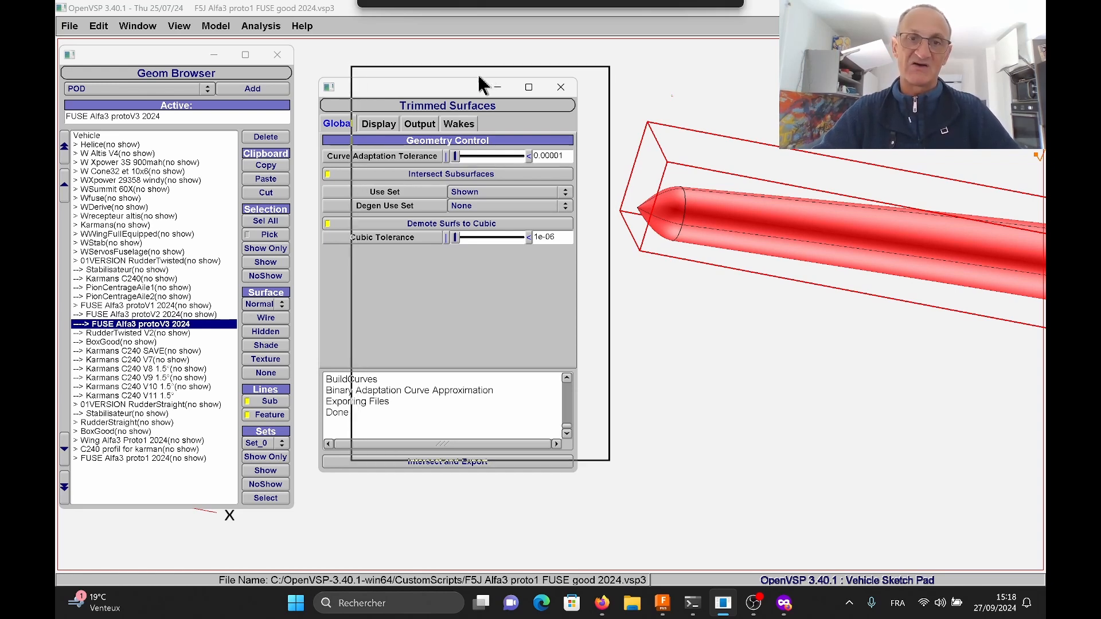
Step: Close the Trimmed Surfaces analysis and open it again from its global geometry control settings
{"action": "left_click", "coordinate": [593, 75]}
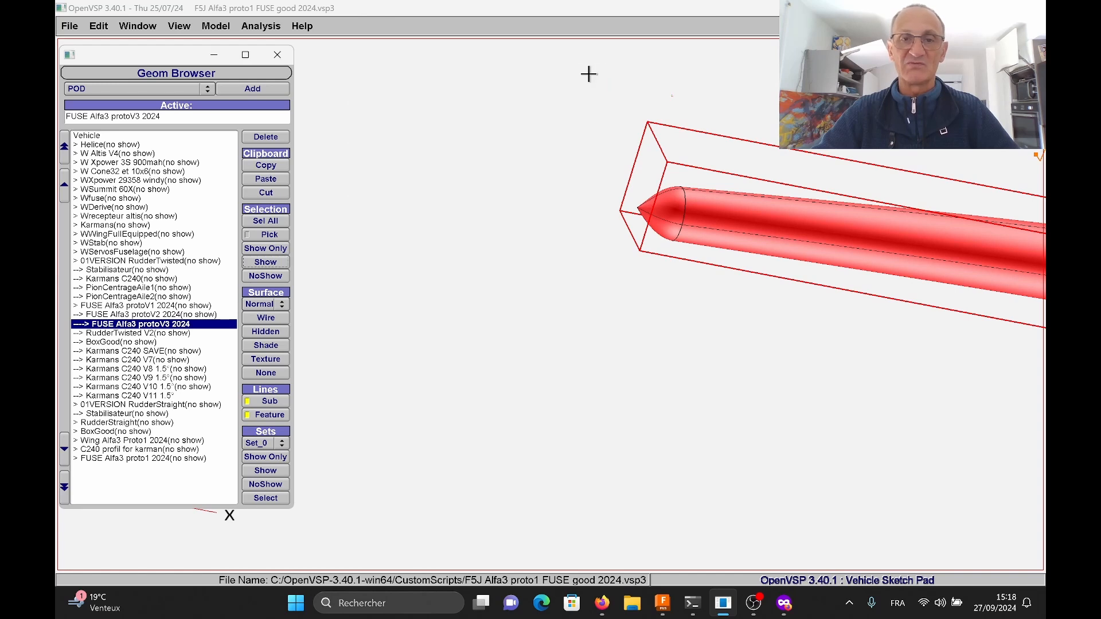
{"action": "left_click", "coordinate": [68, 27]}
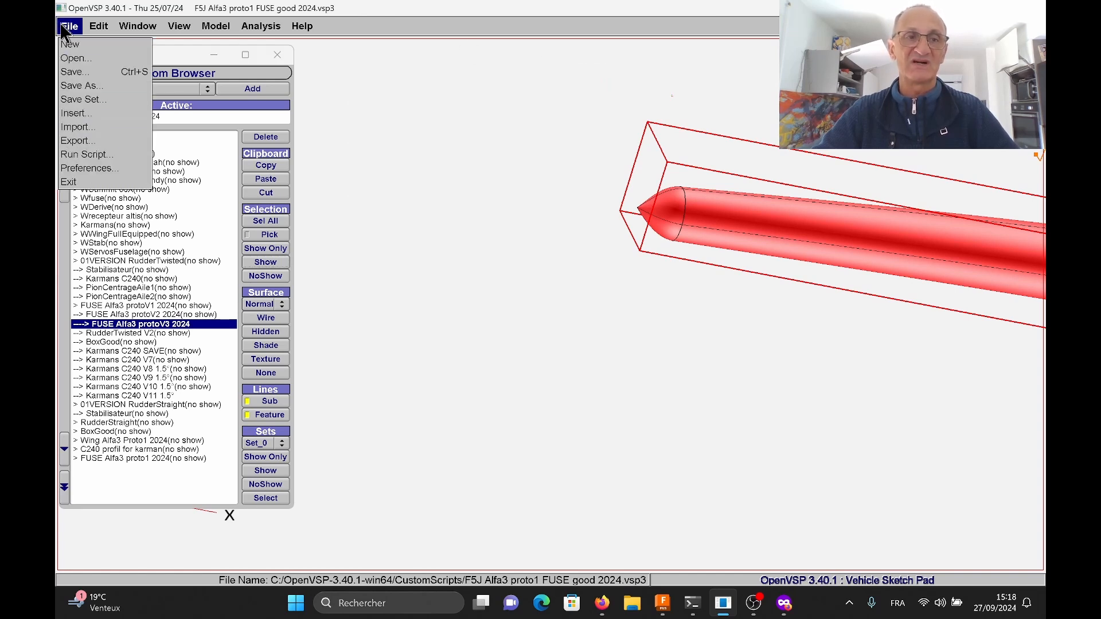
{"action": "left_click", "coordinate": [246, 27]}
{"action": "left_click", "coordinate": [246, 28]}
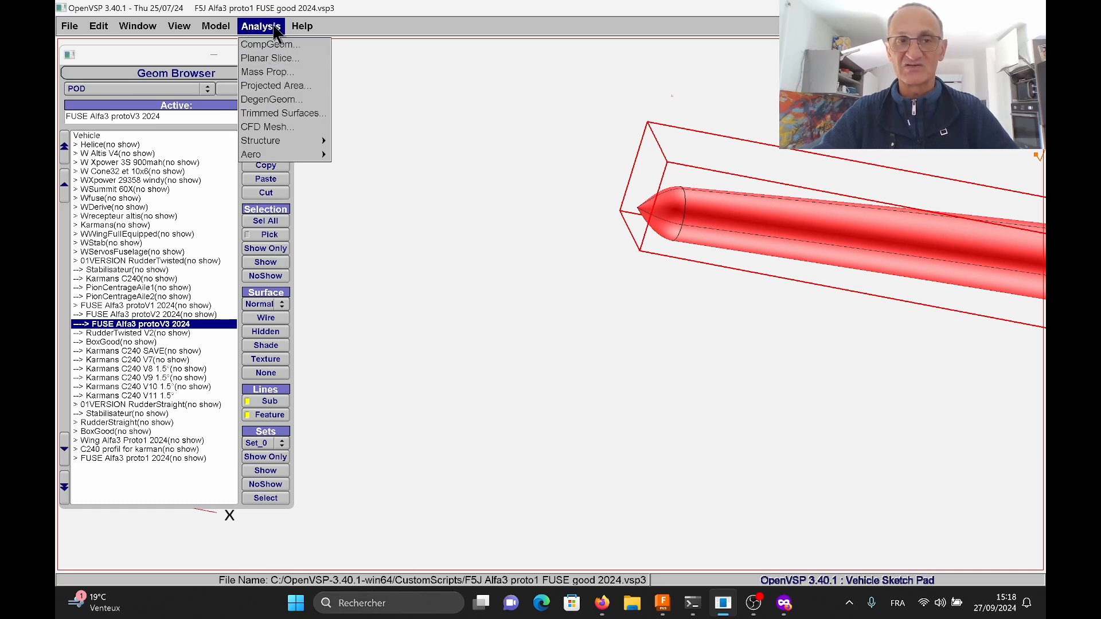
{"action": "left_click", "coordinate": [287, 114]}
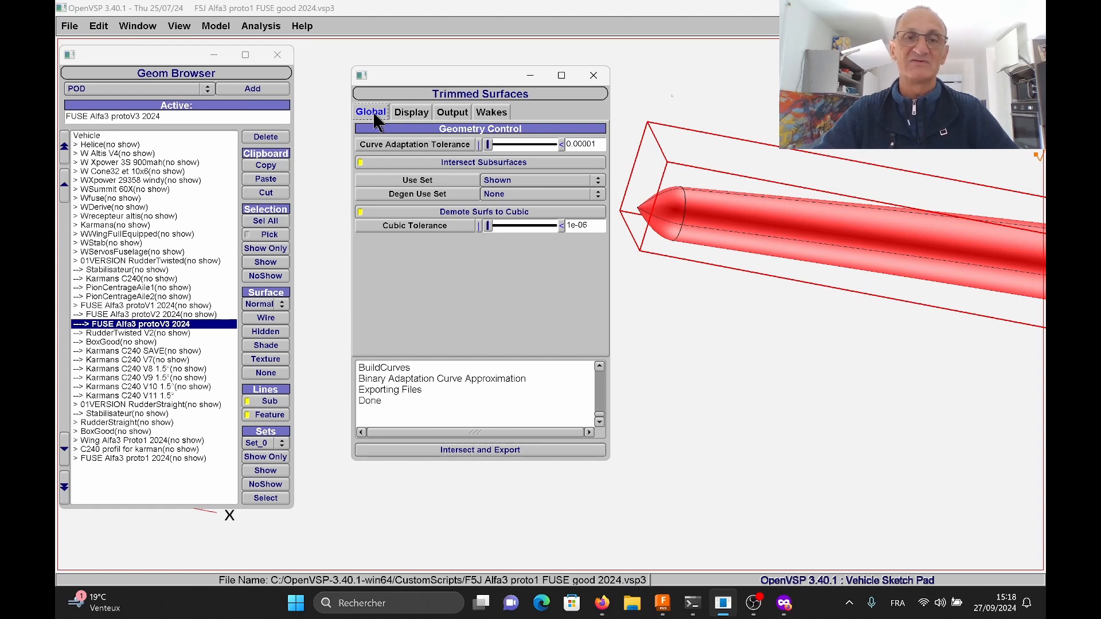
Step: Review the Display, Output, Wakes and Global settings of Trimmed Surfaces, including the curve adaptation tolerance, and close the dialog
{"action": "left_click", "coordinate": [414, 112]}
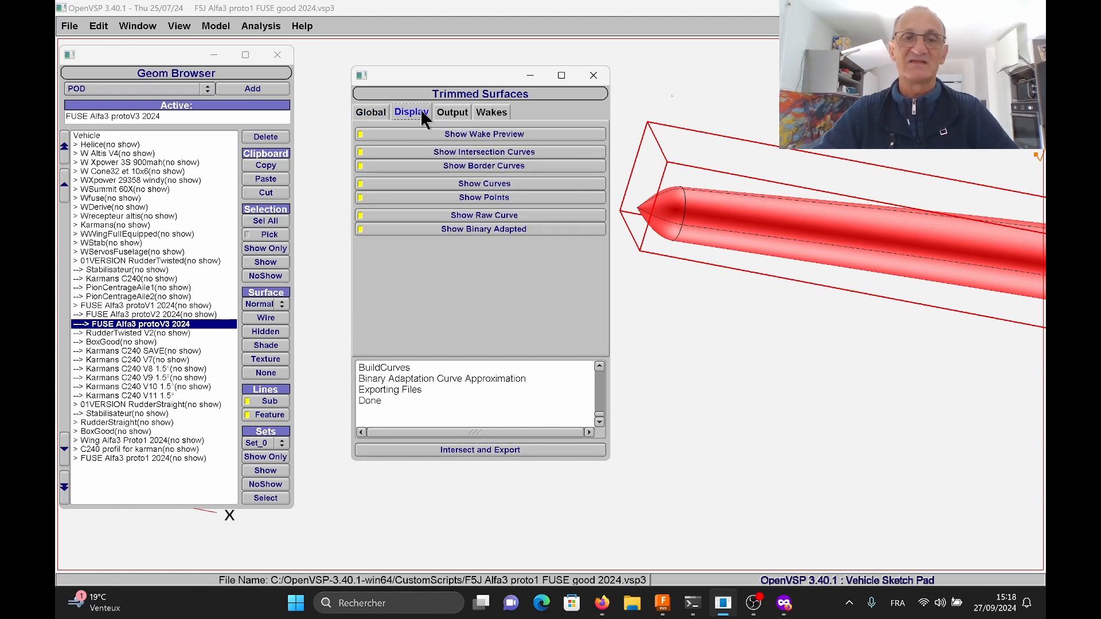
{"action": "left_click", "coordinate": [453, 113]}
{"action": "left_click", "coordinate": [487, 114]}
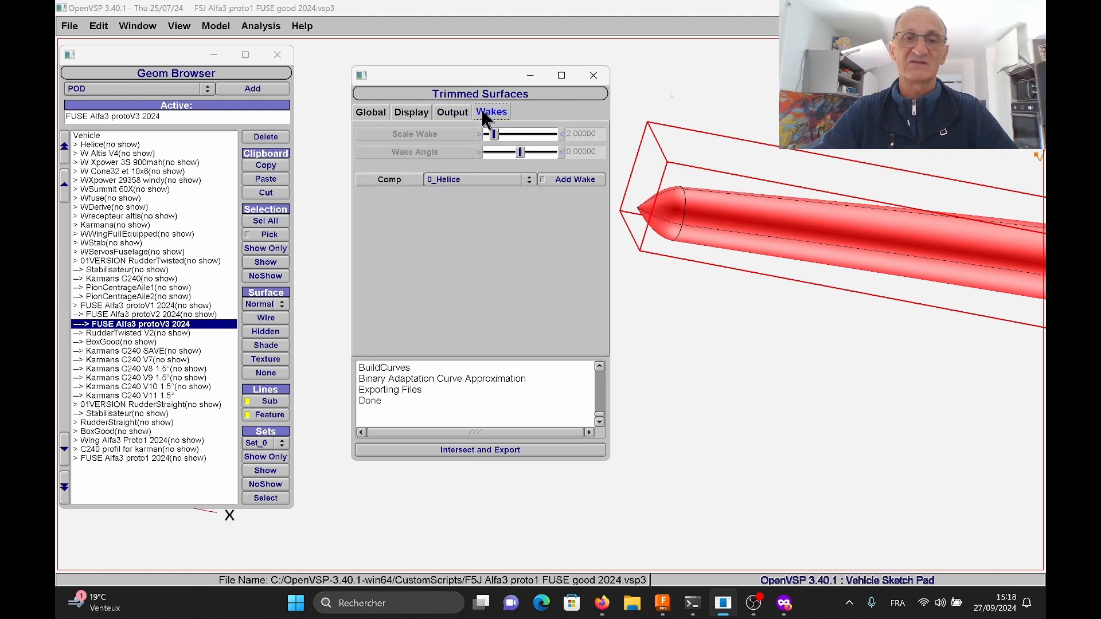
{"action": "left_click", "coordinate": [383, 114]}
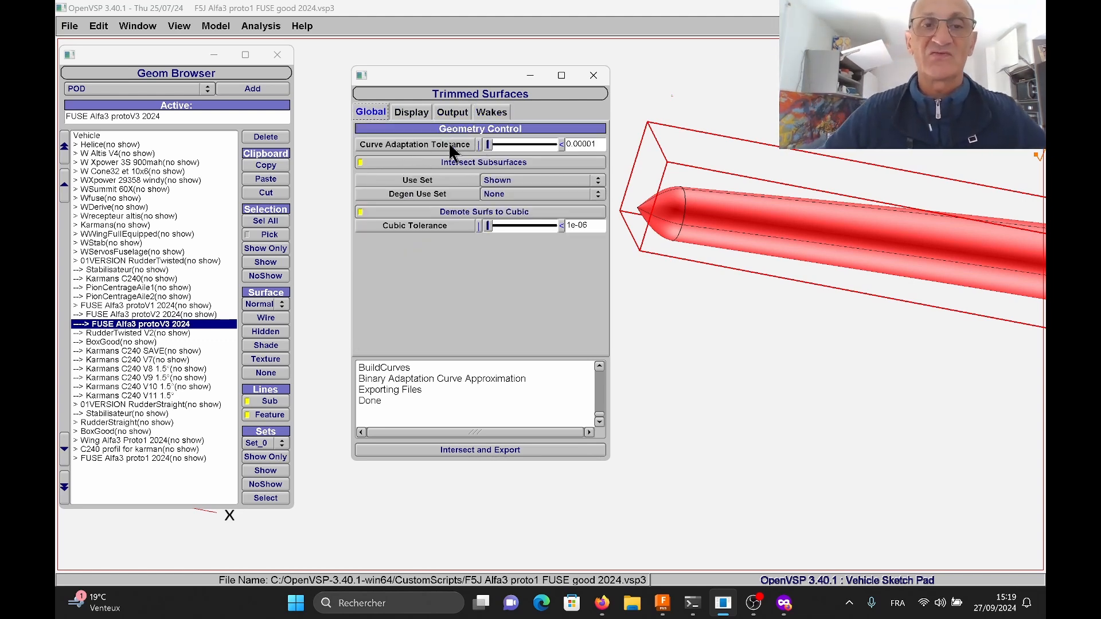
{"action": "left_click", "coordinate": [582, 144]}
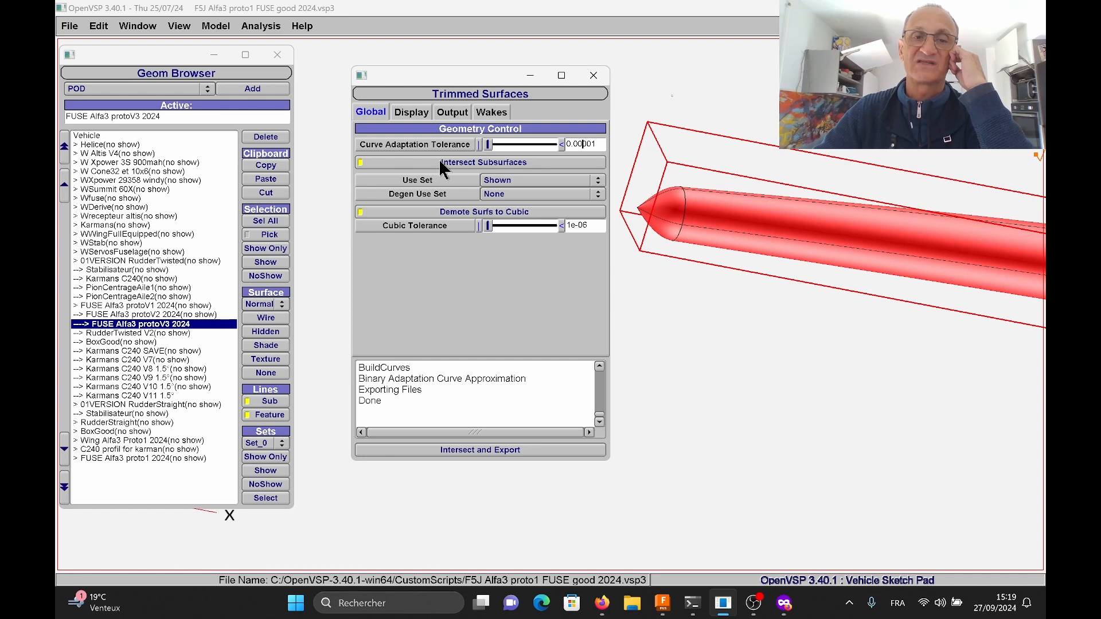
{"action": "scroll", "coordinate": [688, 253], "scroll_direction": "down", "scroll_amount": 5}
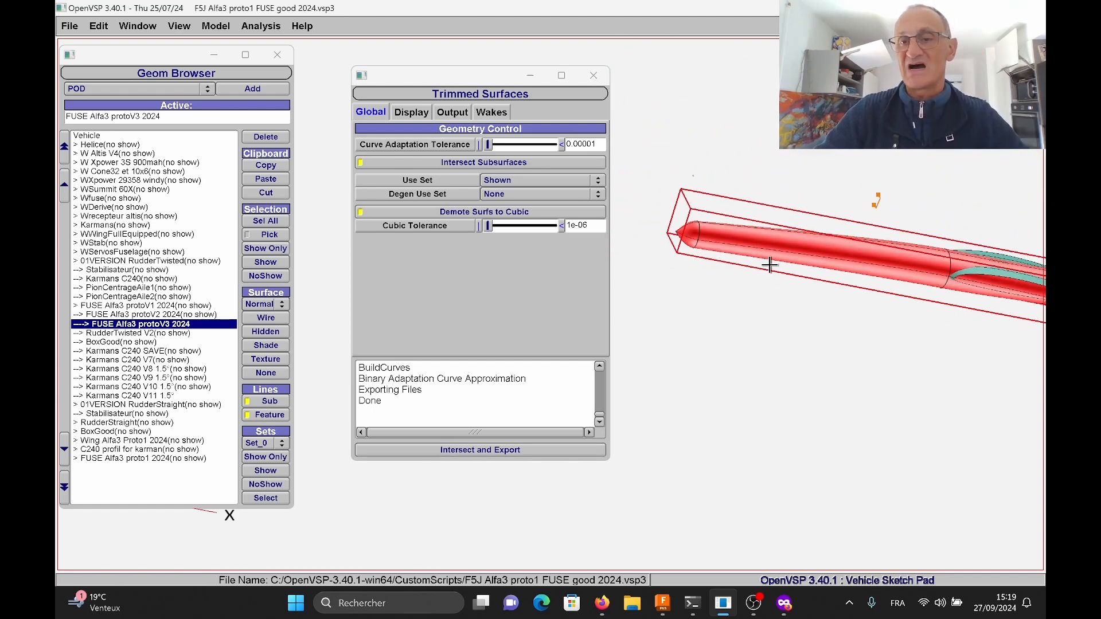
{"action": "scroll", "coordinate": [770, 265], "scroll_direction": "down", "scroll_amount": 2}
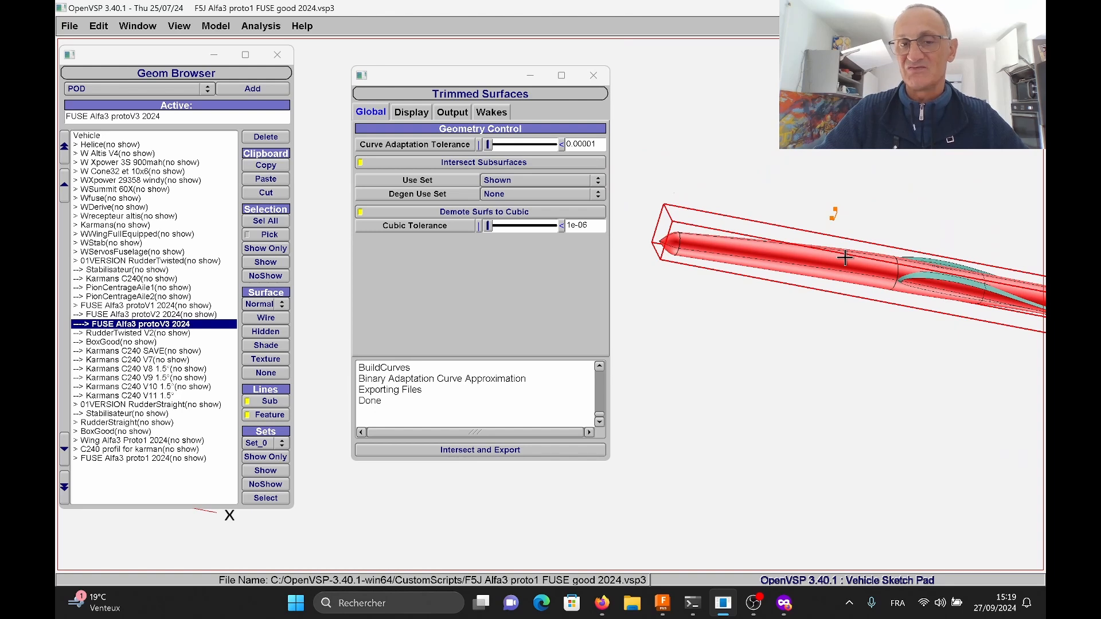
{"action": "left_click", "coordinate": [594, 75]}
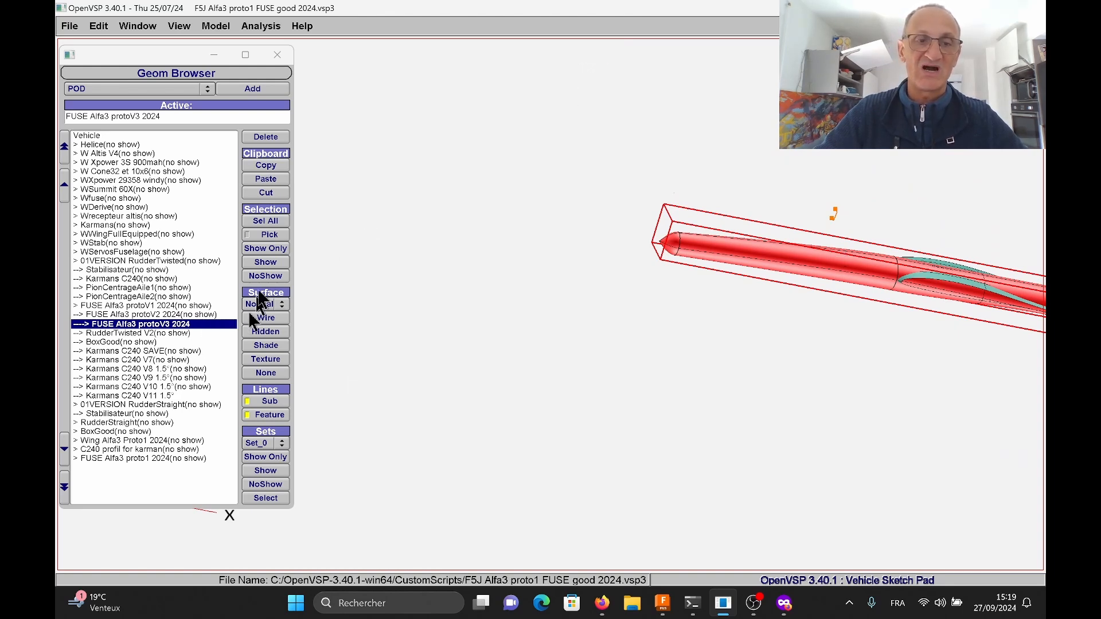
Step: Hide the FUSE Alfa3 protoV3 2024 fuselage and show FUSE Alfa3 protoV2 2024 around the wing fairings instead
{"action": "left_click", "coordinate": [265, 275]}
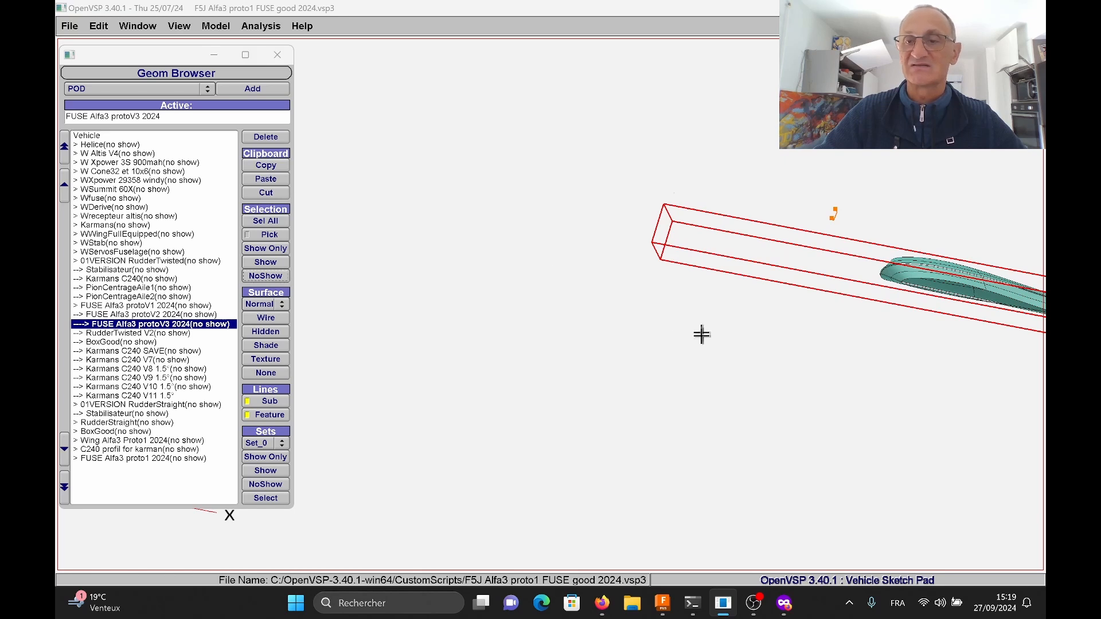
{"action": "right_click_drag", "start_coordinate": [700, 332], "coordinate": [429, 333]}
{"action": "scroll", "coordinate": [641, 252], "scroll_direction": "down", "scroll_amount": 2}
{"action": "scroll", "coordinate": [645, 246], "scroll_direction": "up", "scroll_amount": 4}
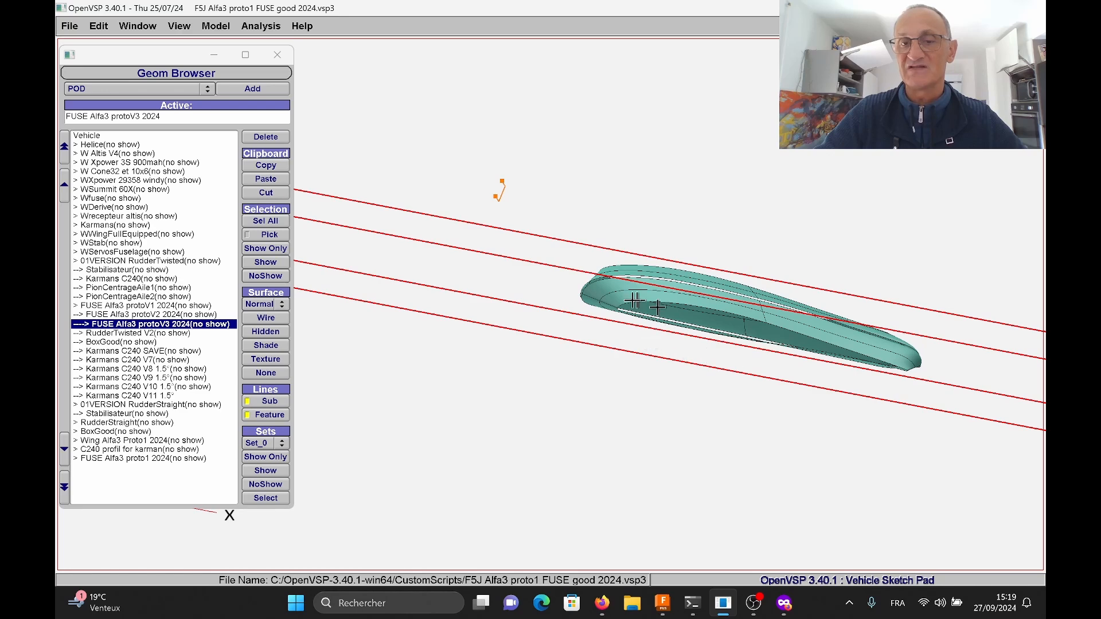
{"action": "double_click", "coordinate": [149, 315]}
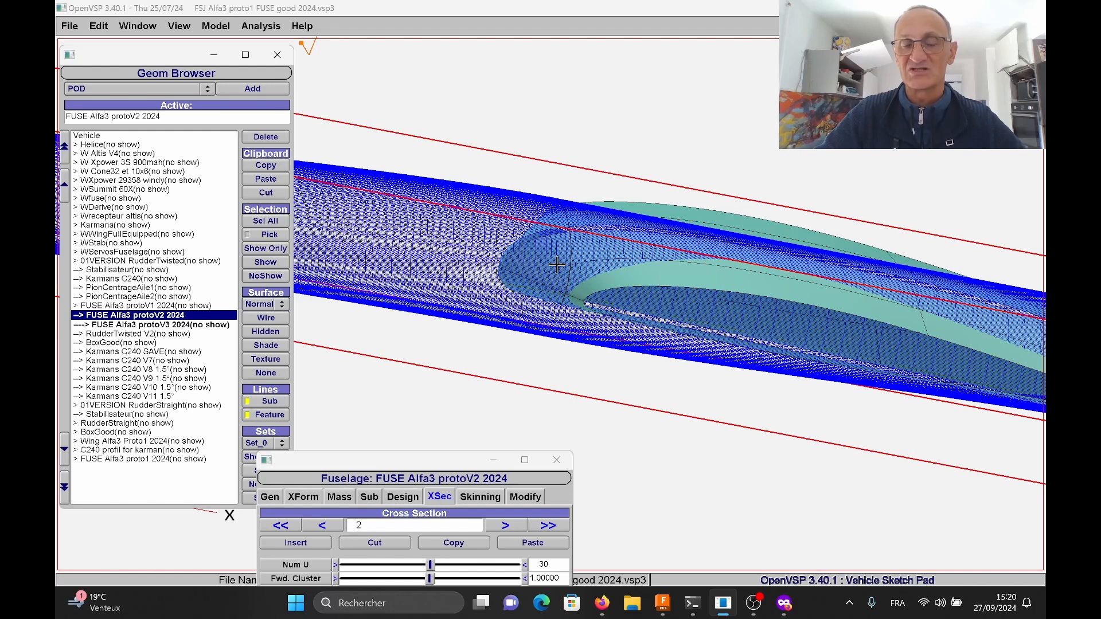
{"action": "left_click", "coordinate": [554, 460]}
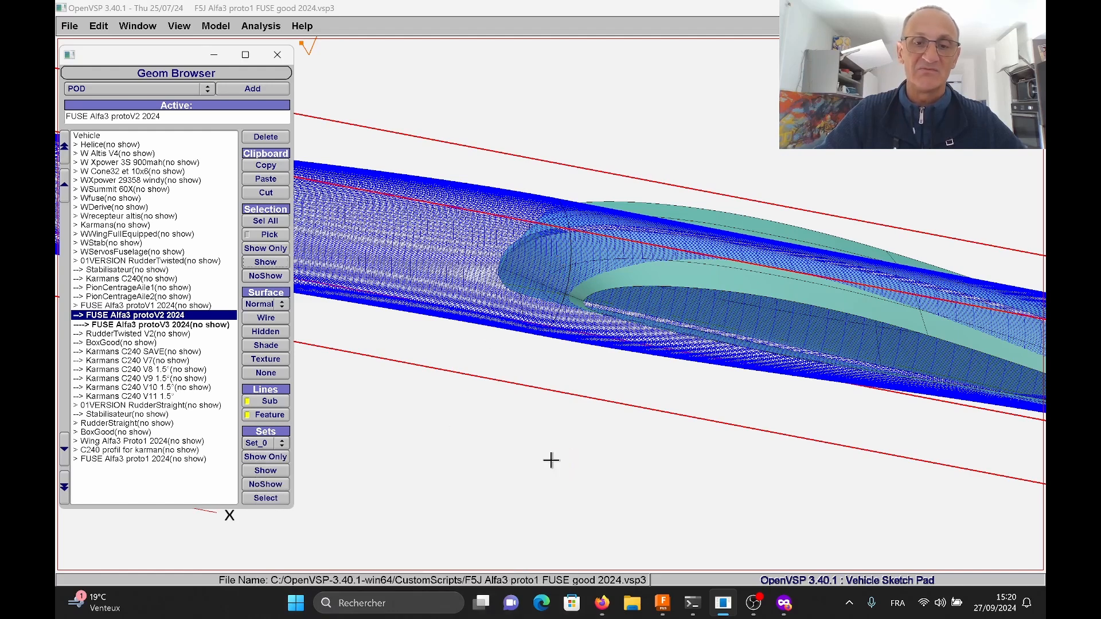
Step: Open the Trimmed Surfaces analysis, place it clear of the model and bring up its export output options
{"action": "left_click", "coordinate": [261, 25]}
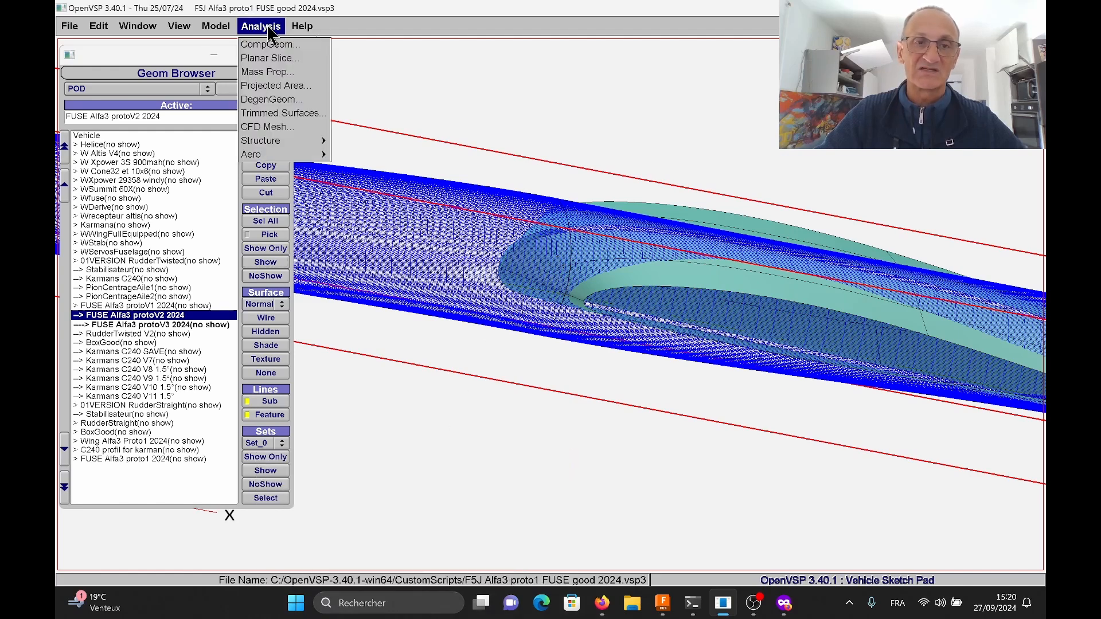
{"action": "left_click", "coordinate": [288, 119]}
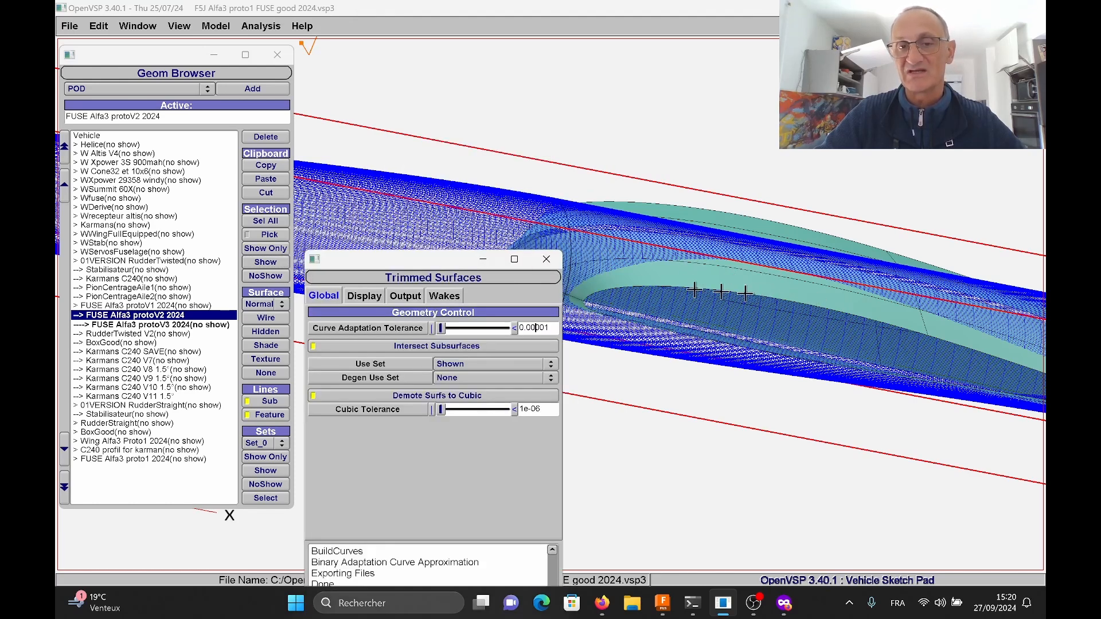
{"action": "left_click_drag", "start_coordinate": [434, 265], "coordinate": [437, 222]}
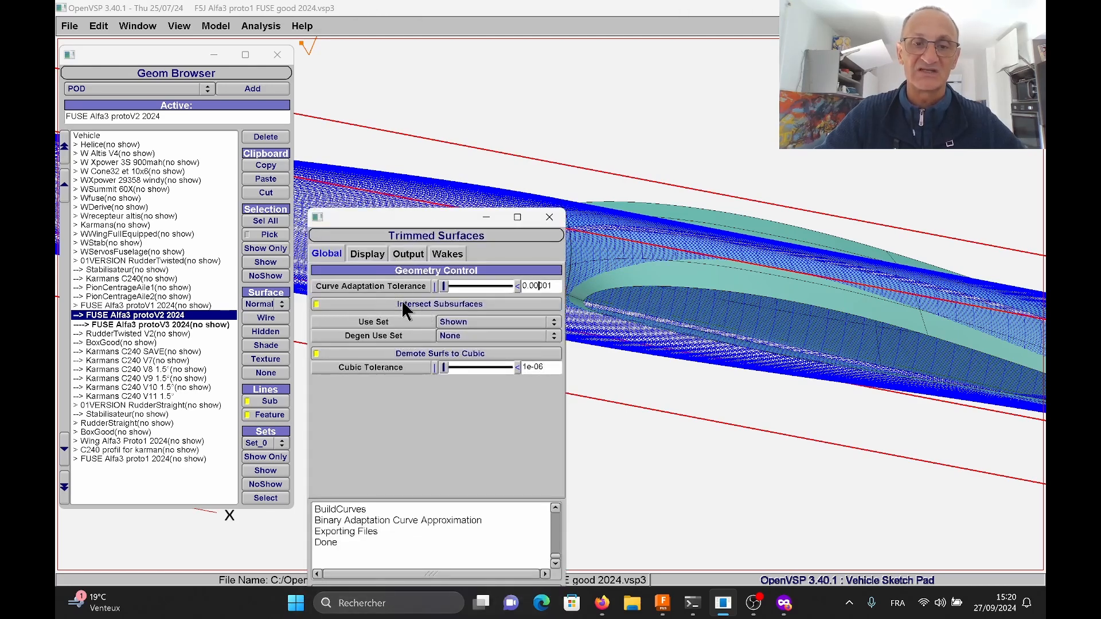
{"action": "left_click_drag", "start_coordinate": [444, 222], "coordinate": [447, 127]}
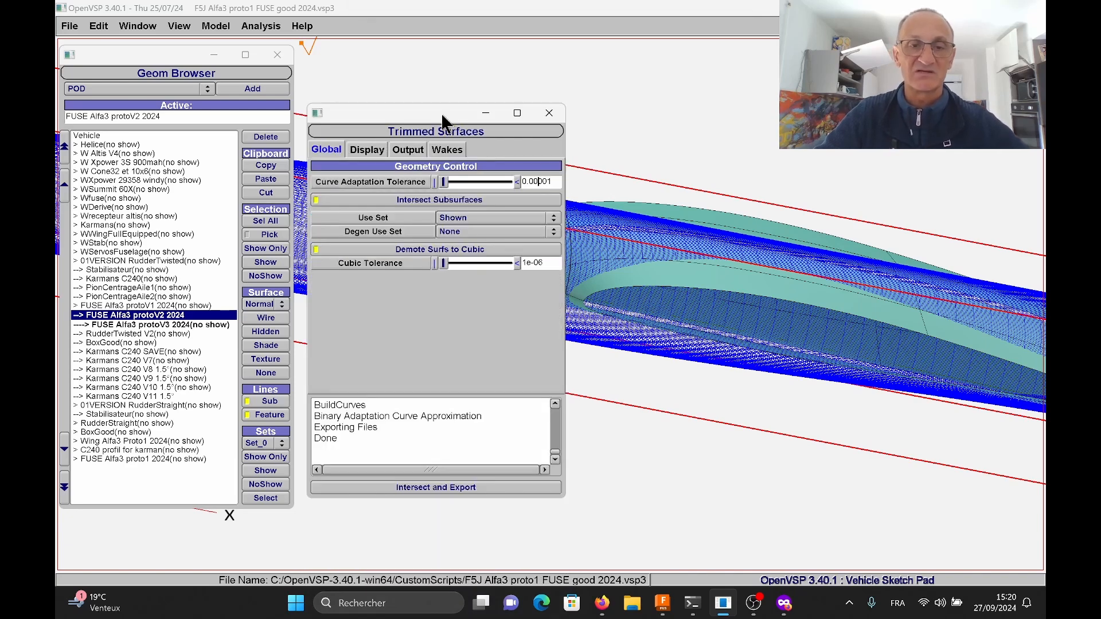
{"action": "left_click", "coordinate": [366, 150]}
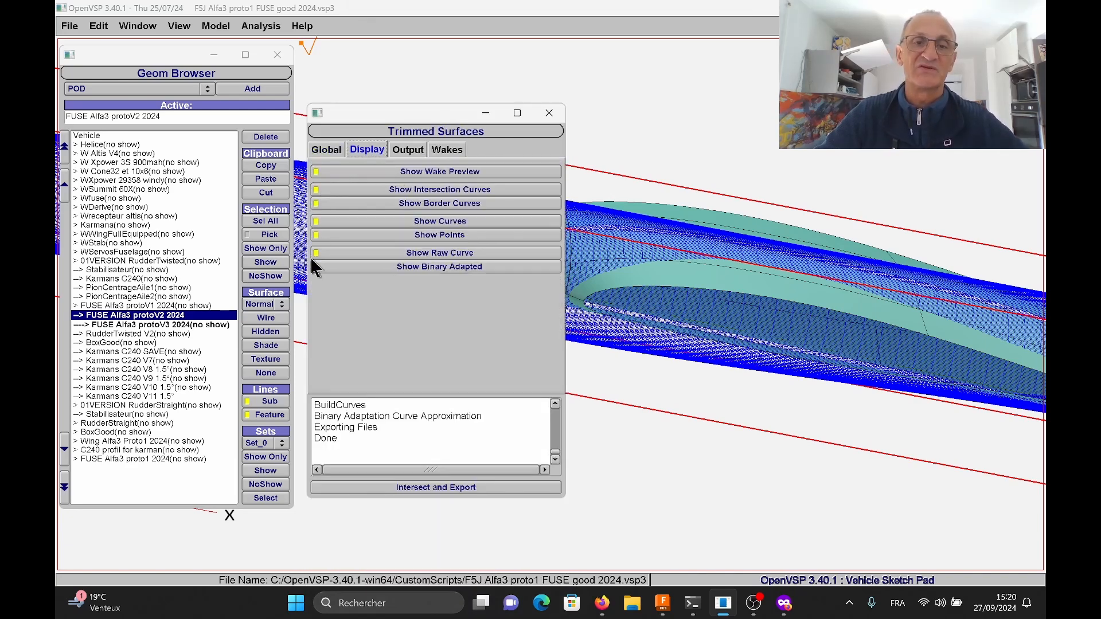
{"action": "left_click", "coordinate": [408, 151]}
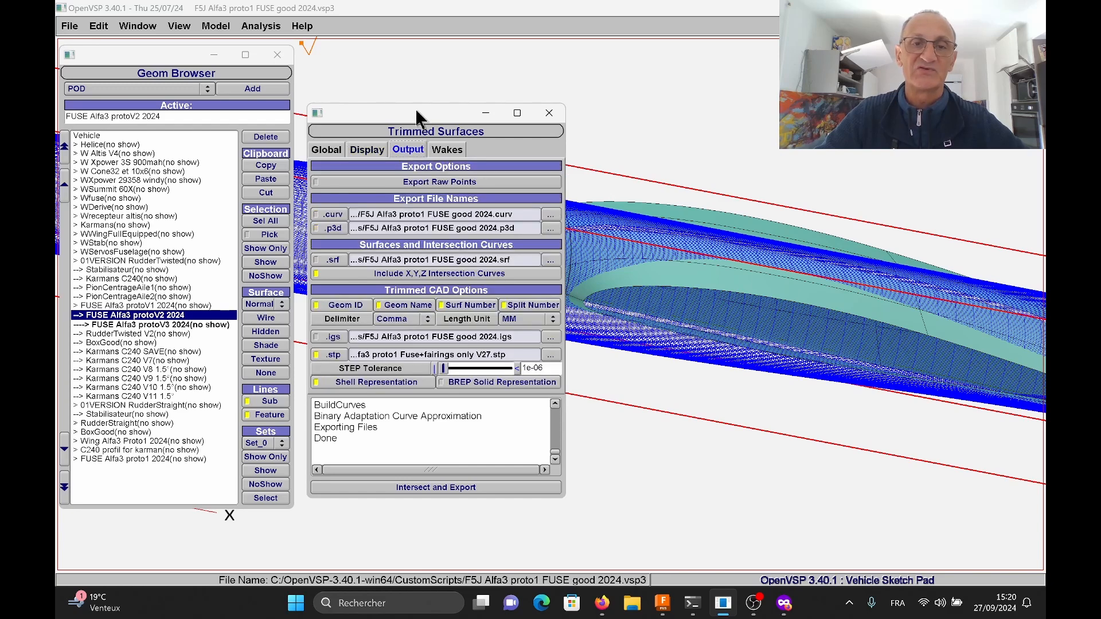
{"action": "left_click_drag", "start_coordinate": [417, 113], "coordinate": [423, 64]}
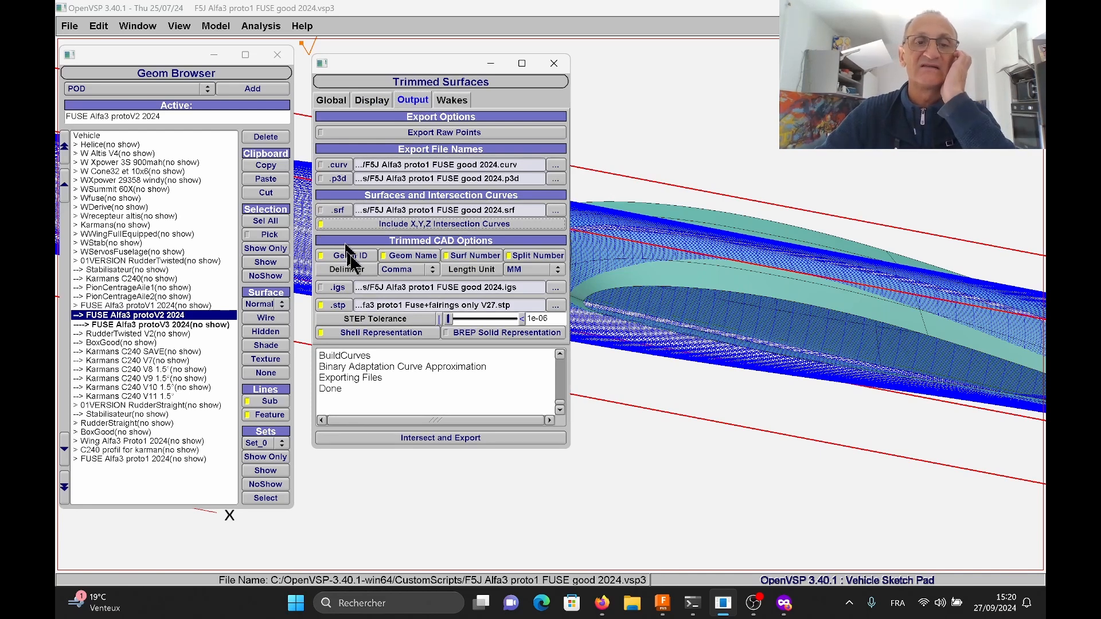
Step: Keep the .igs export off alongside the enabled .stp export and choose MM as the trimmed CAD length unit
{"action": "left_click", "coordinate": [320, 288]}
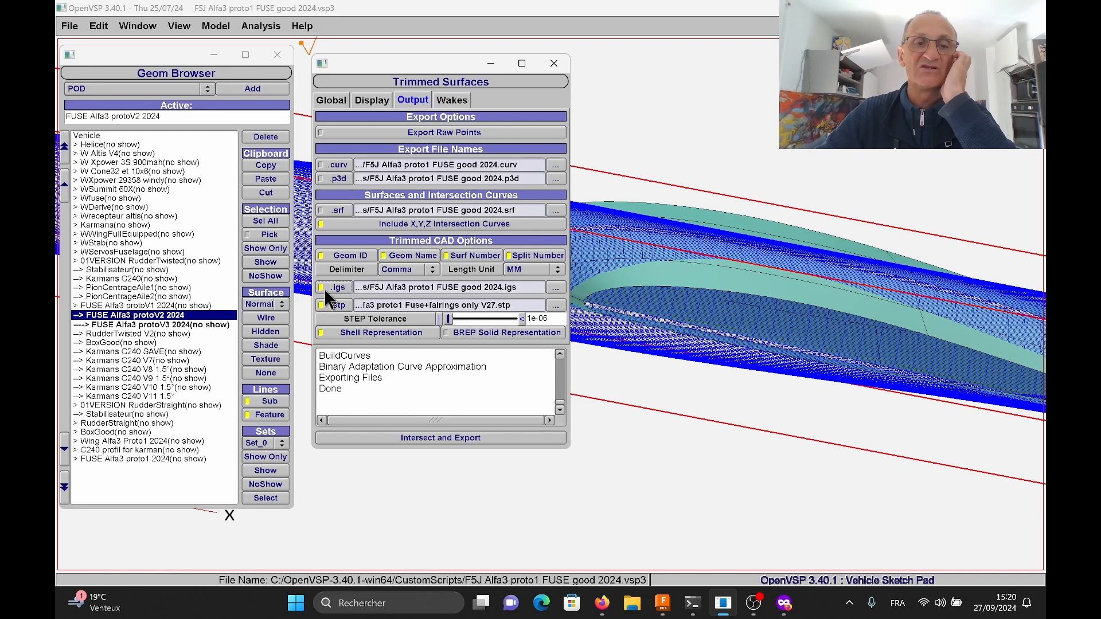
{"action": "left_click", "coordinate": [320, 288]}
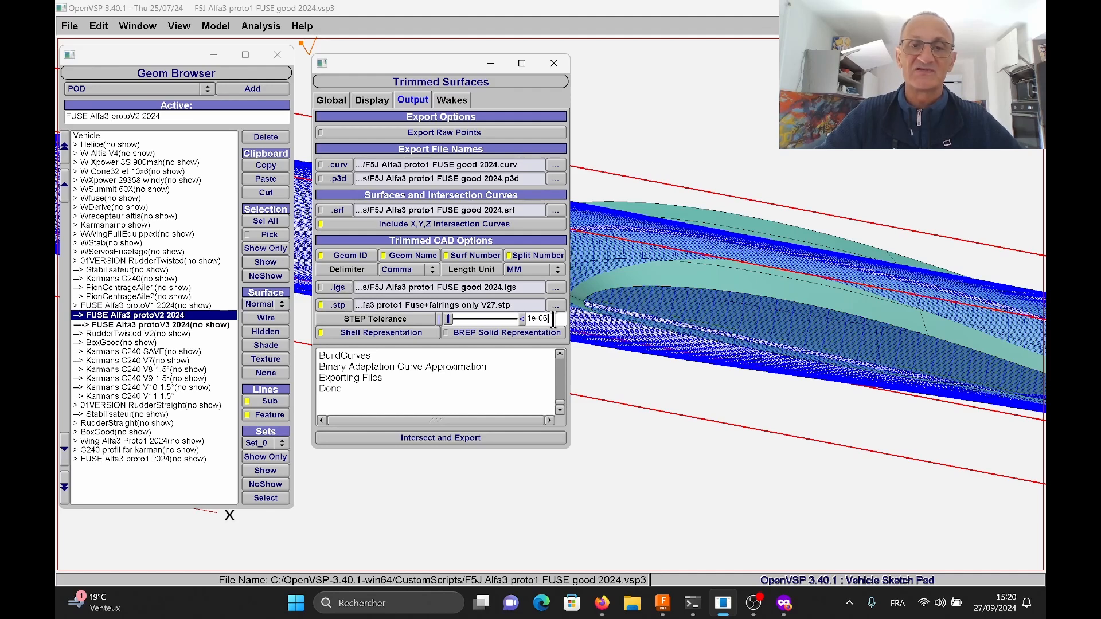
{"action": "left_click", "coordinate": [531, 270]}
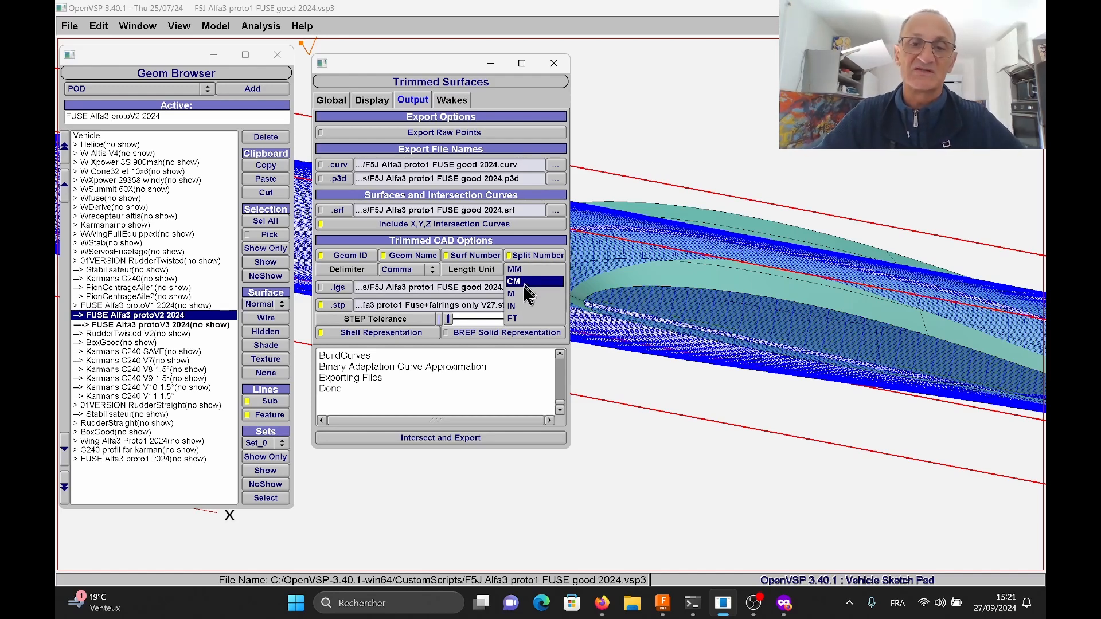
{"action": "left_click", "coordinate": [525, 270]}
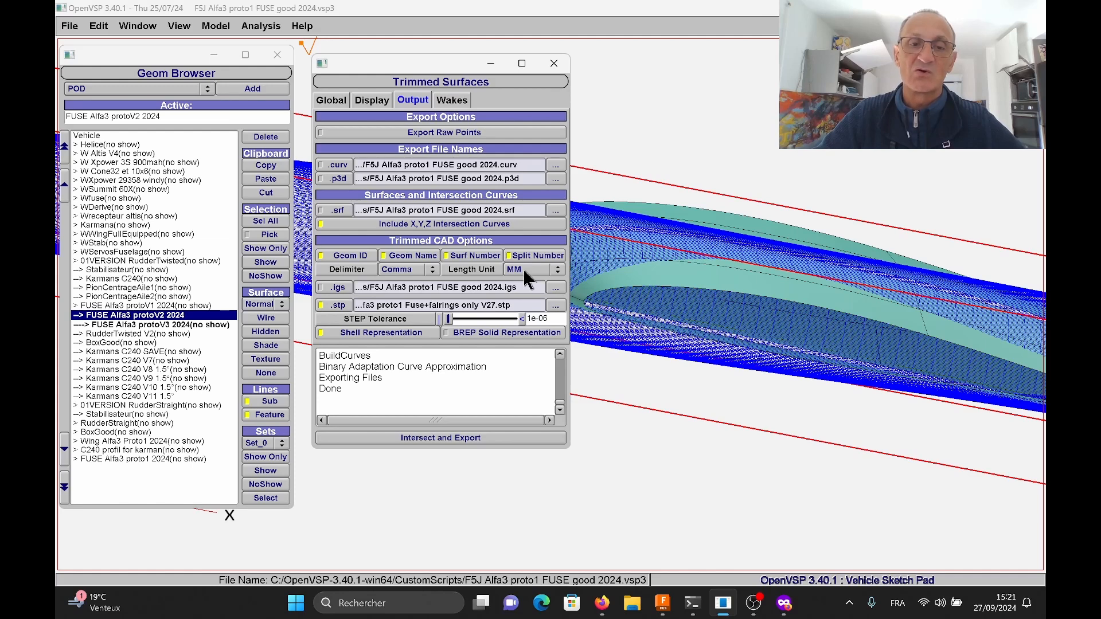
{"action": "left_click_drag", "start_coordinate": [446, 68], "coordinate": [442, 53]}
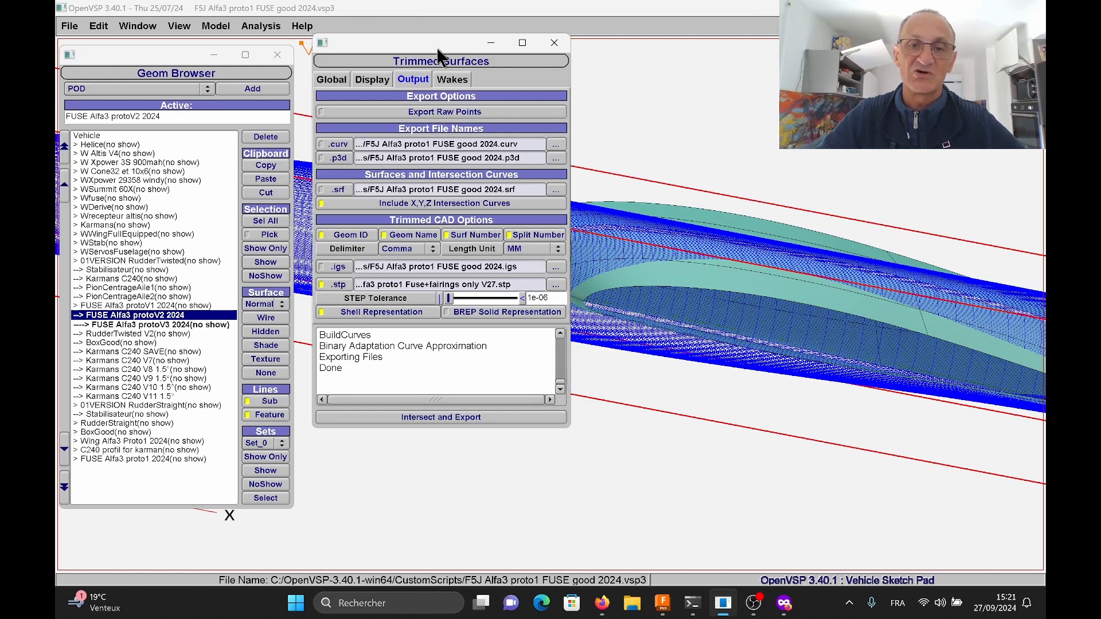
{"action": "left_click", "coordinate": [527, 250]}
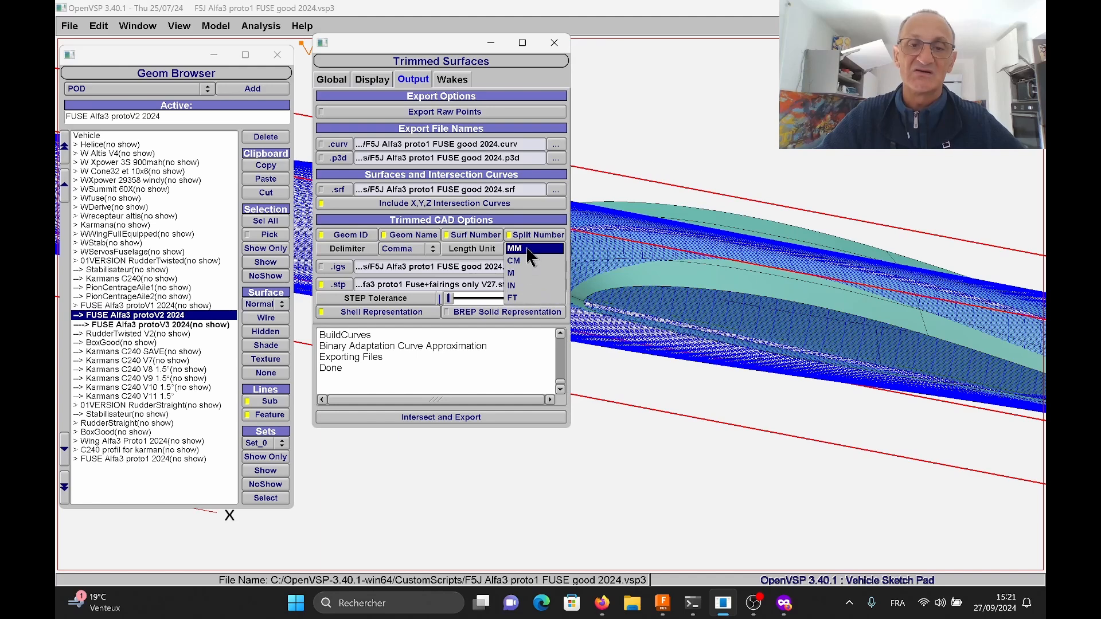
{"action": "left_click", "coordinate": [528, 252]}
{"action": "left_click", "coordinate": [527, 249]}
{"action": "left_click", "coordinate": [527, 250]}
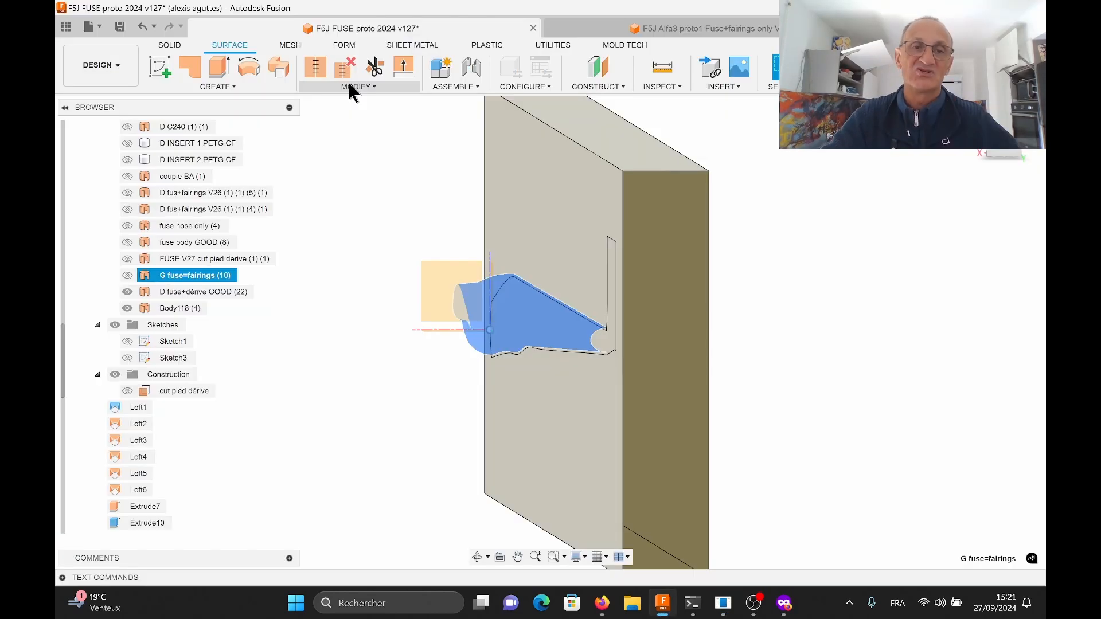
Step: Examine the surface modification commands in Autodesk Fusion and return to OpenVSP
{"action": "left_click", "coordinate": [349, 84]}
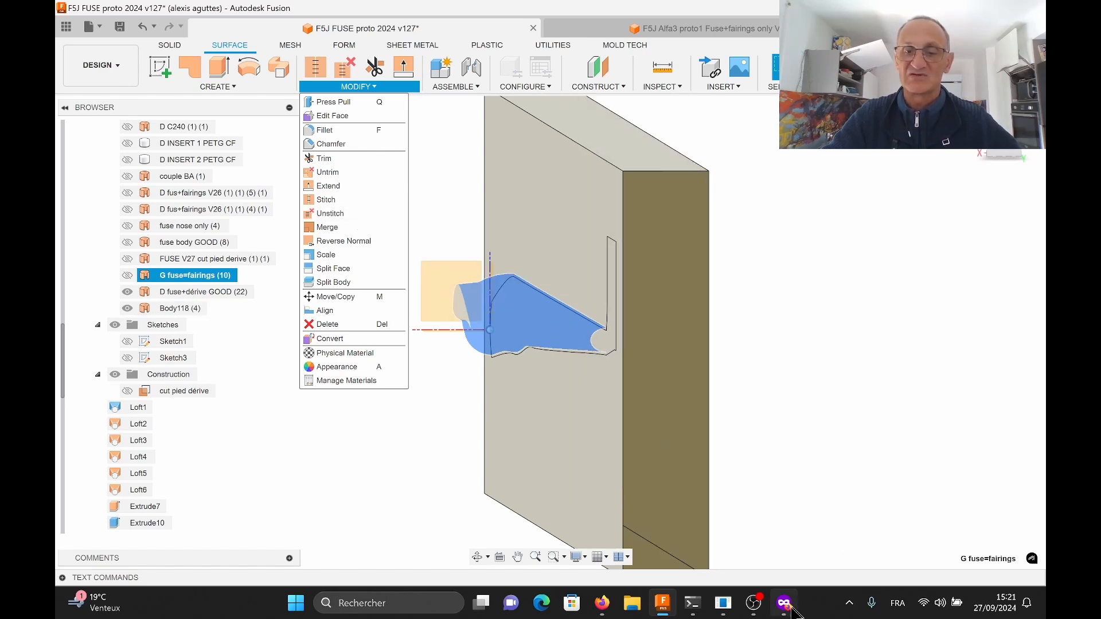
{"action": "mouse_move", "coordinate": [787, 609]}
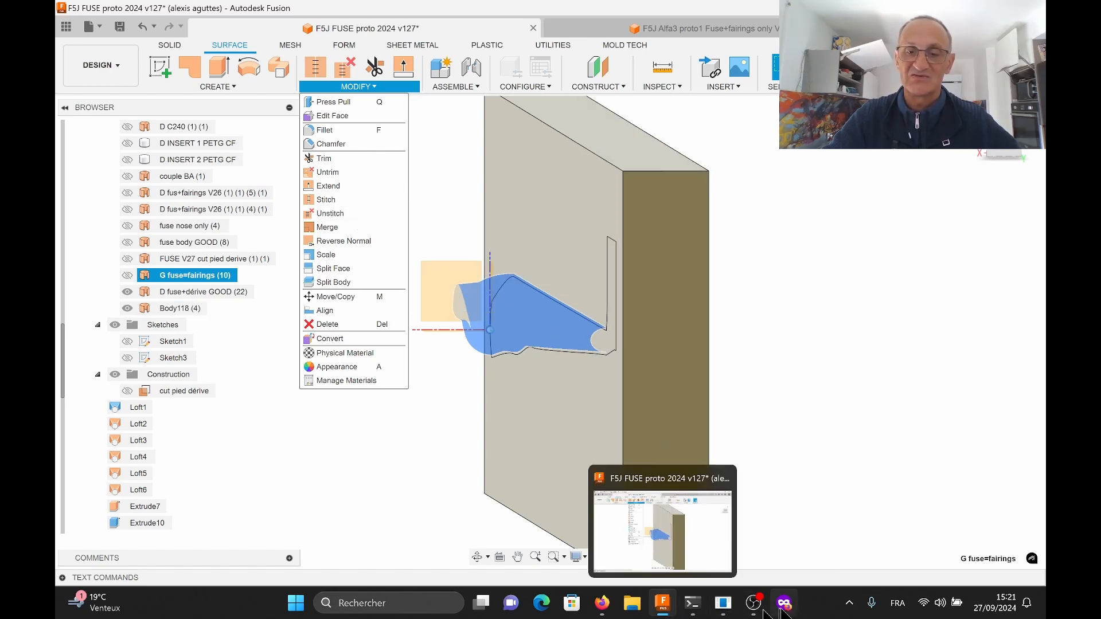
{"action": "left_click", "coordinate": [720, 611]}
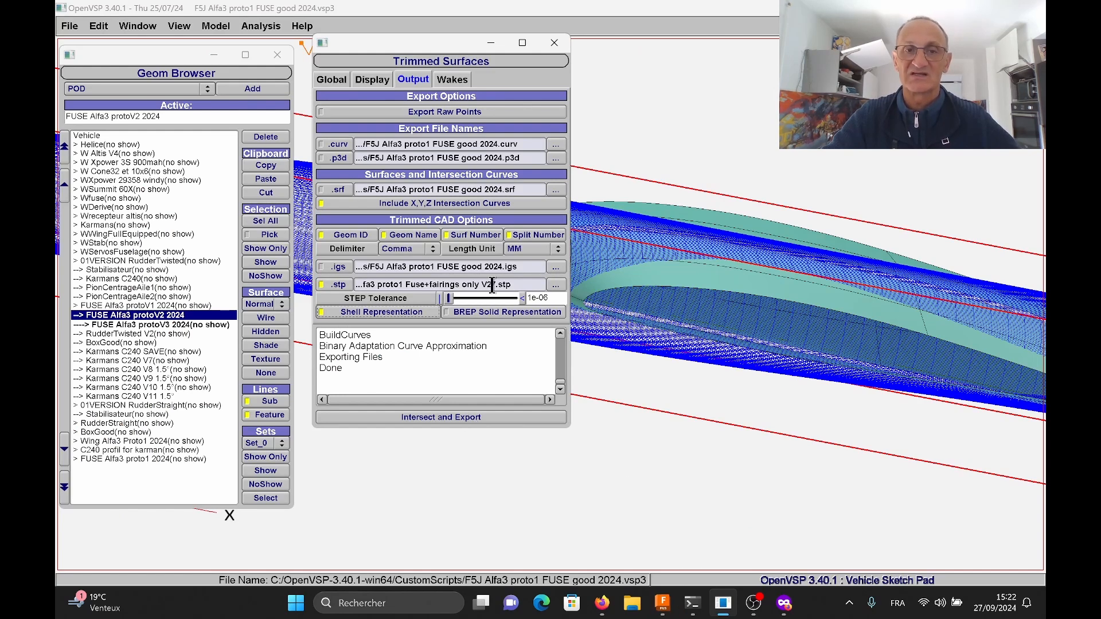
Step: Set the Trimmed Surfaces dialog aside and open the transform settings of the Karmans C240 V11 1.5° stack
{"action": "left_click", "coordinate": [490, 43]}
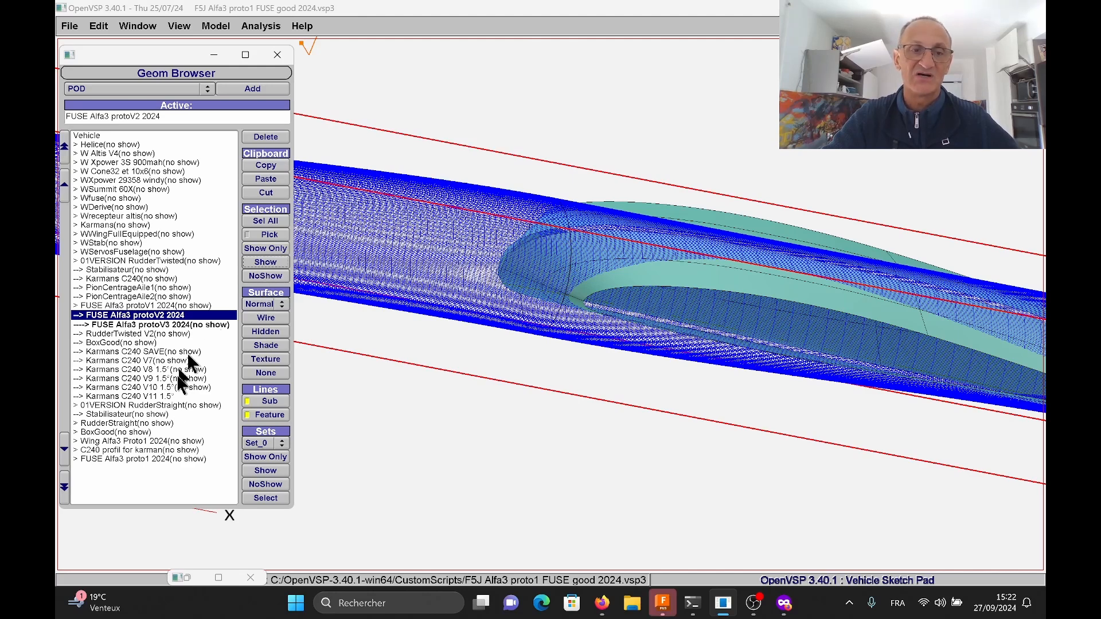
{"action": "double_click", "coordinate": [176, 397]}
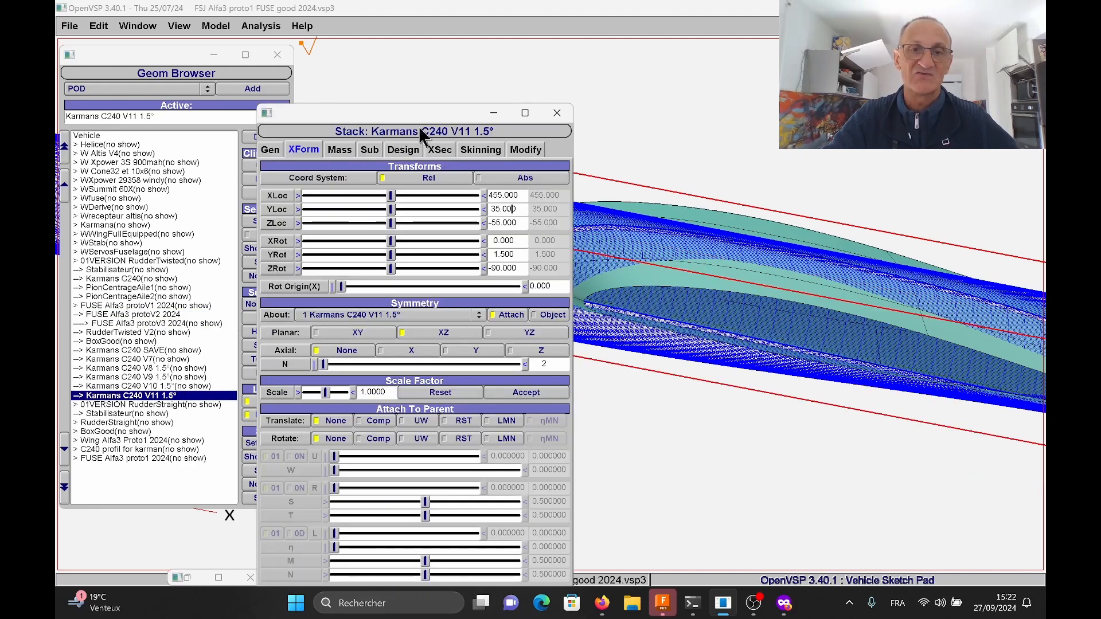
{"action": "left_click_drag", "start_coordinate": [430, 118], "coordinate": [615, 116]}
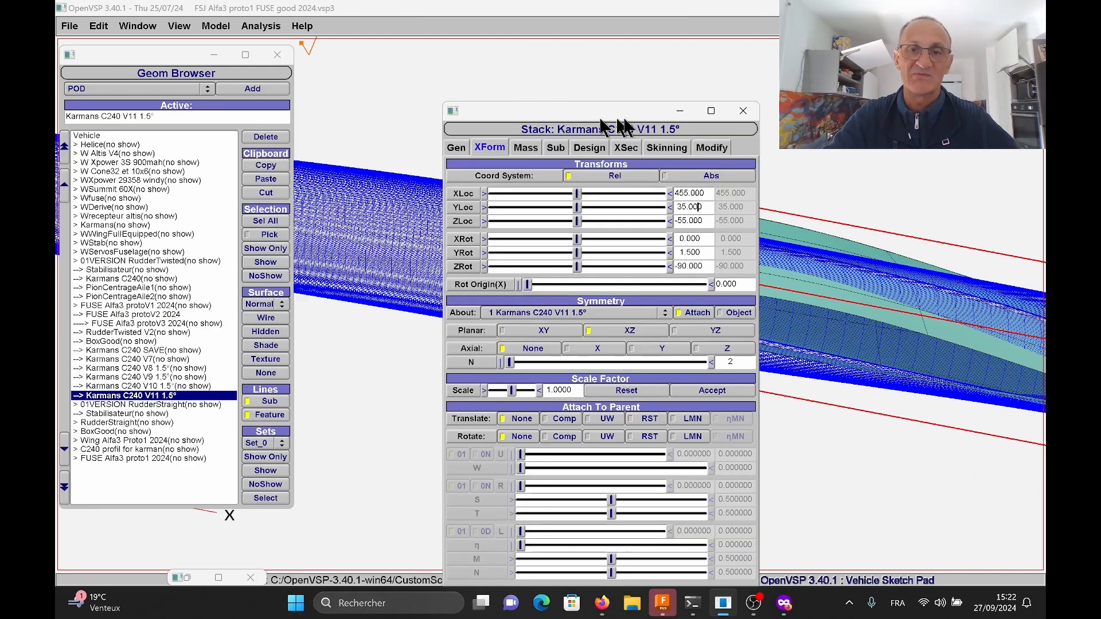
Step: Put away the Karmans transform settings and examine the shaded fuselage from the wing fairings forward to the nose
{"action": "left_click", "coordinate": [681, 115]}
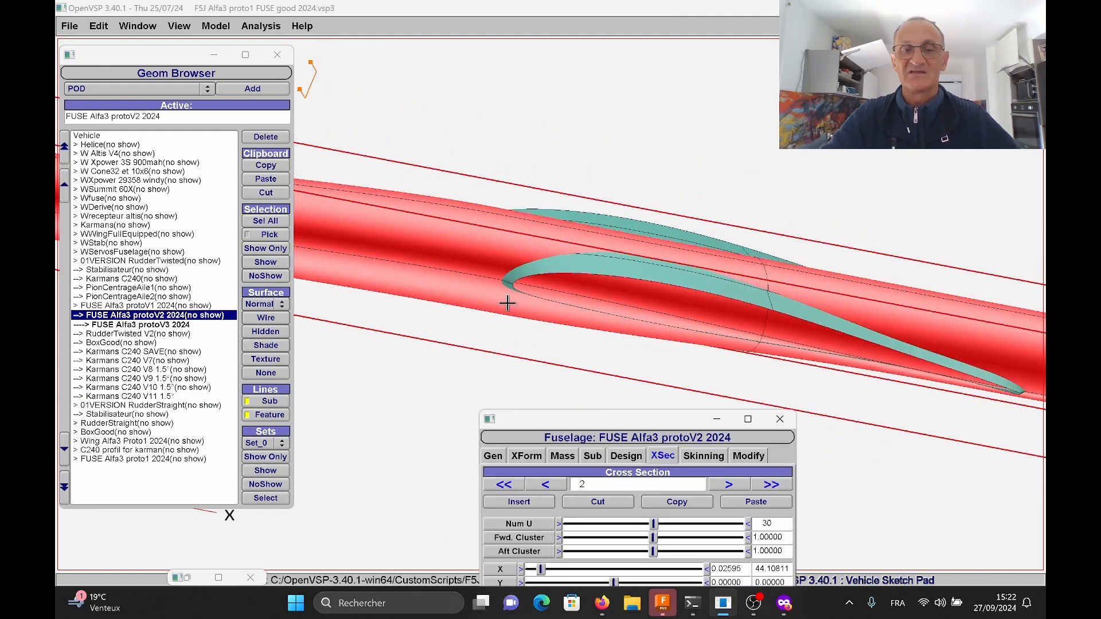
{"action": "left_click_drag", "start_coordinate": [468, 304], "coordinate": [685, 315]}
{"action": "left_click_drag", "start_coordinate": [428, 315], "coordinate": [698, 277]}
{"action": "scroll", "coordinate": [699, 277], "scroll_direction": "up", "scroll_amount": 5}
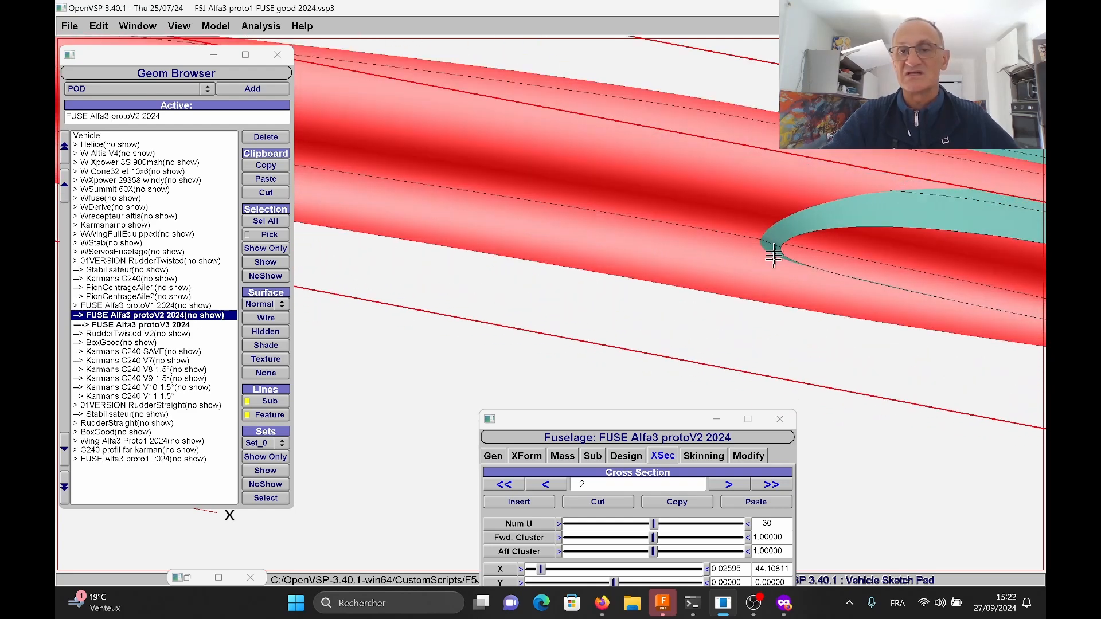
{"action": "right_click_drag", "start_coordinate": [691, 264], "coordinate": [920, 286]}
{"action": "scroll", "coordinate": [517, 218], "scroll_direction": "down", "scroll_amount": 2}
{"action": "right_click_drag", "start_coordinate": [462, 263], "coordinate": [577, 299]}
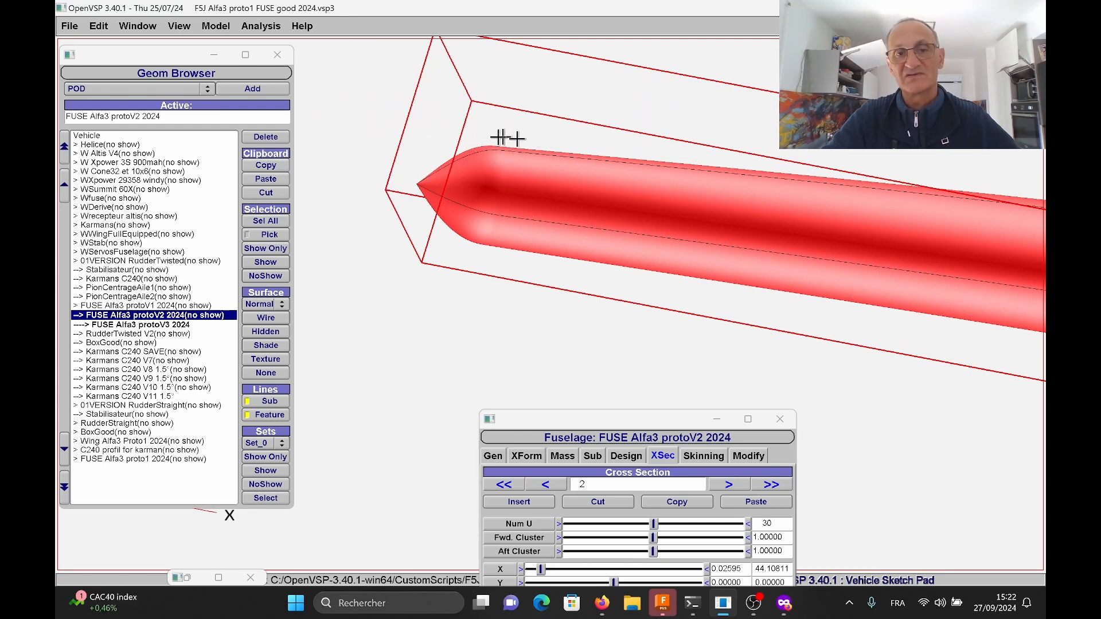
{"action": "right_click_drag", "start_coordinate": [507, 138], "coordinate": [503, 228]}
{"action": "scroll", "coordinate": [504, 227], "scroll_direction": "up", "scroll_amount": 4}
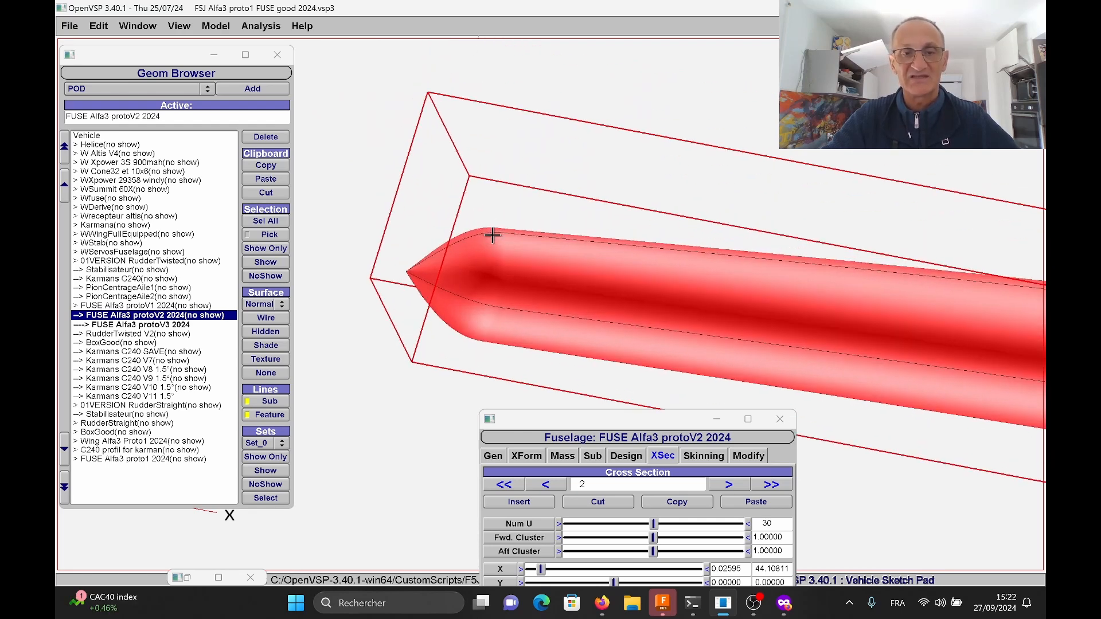
{"action": "scroll", "coordinate": [497, 213], "scroll_direction": "down", "scroll_amount": 3}
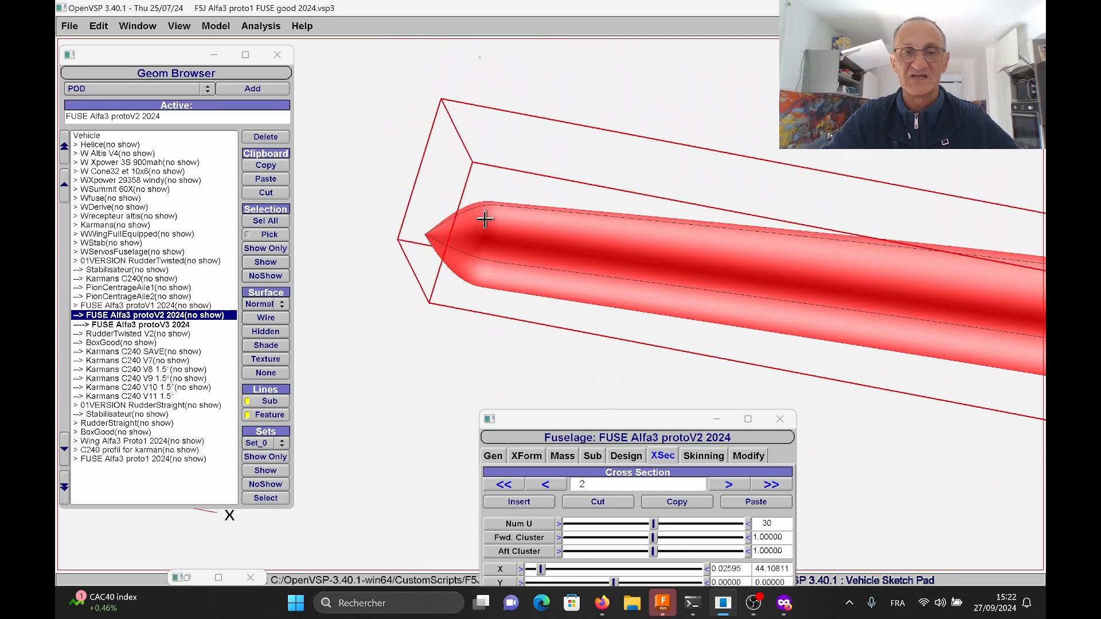
Step: Place the FUSE Alfa3 protoV2 2024 settings clear of the nose and review its tessellation and cross-section 2 parameters
{"action": "left_click_drag", "start_coordinate": [611, 327], "coordinate": [806, 68]}
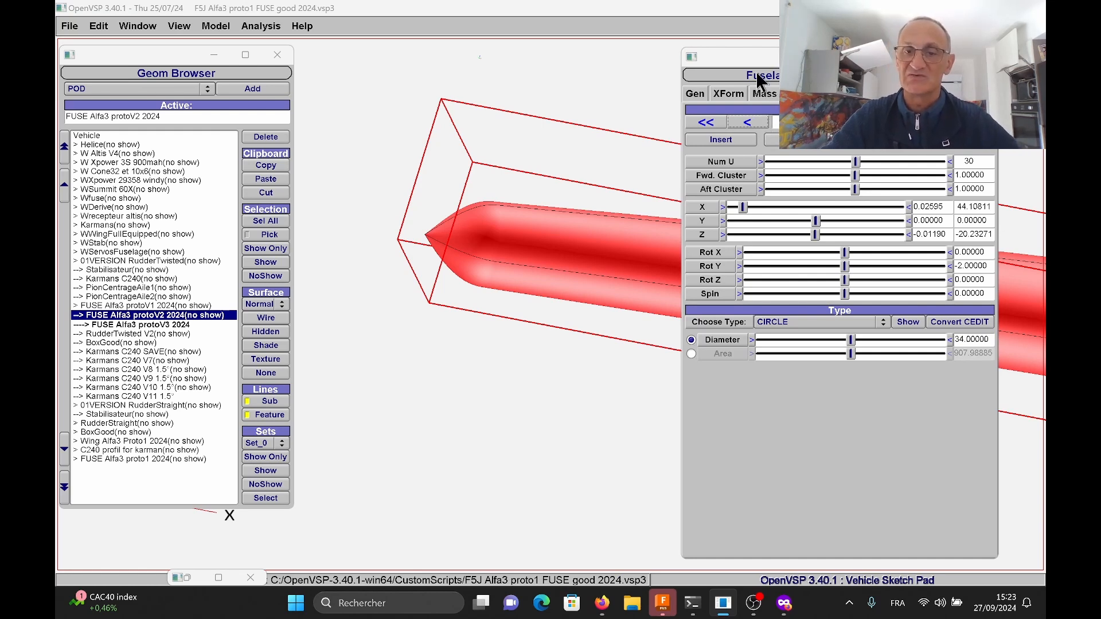
{"action": "right_click_drag", "start_coordinate": [602, 257], "coordinate": [546, 270]}
{"action": "scroll", "coordinate": [546, 270], "scroll_direction": "up", "scroll_amount": 2}
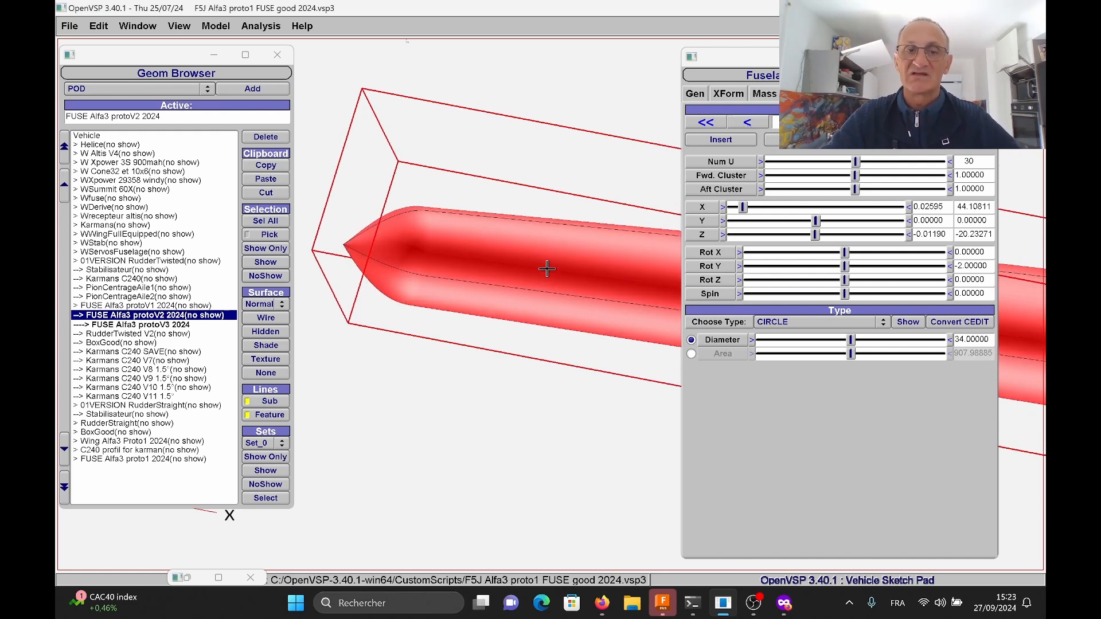
{"action": "left_click", "coordinate": [695, 95]}
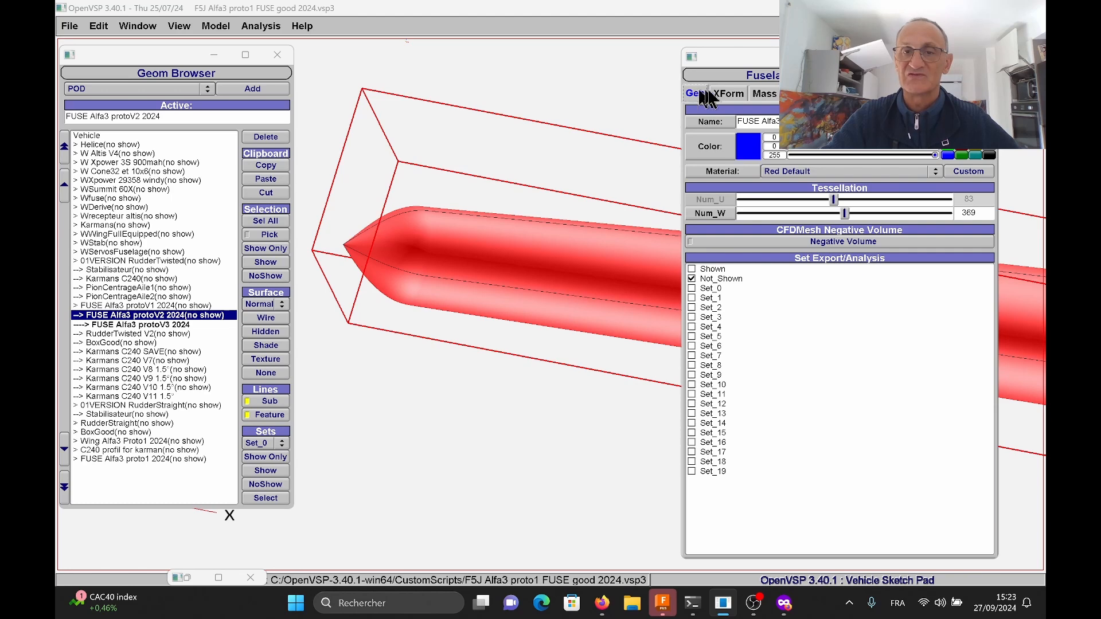
{"action": "left_click", "coordinate": [724, 93]}
{"action": "left_click", "coordinate": [695, 93]}
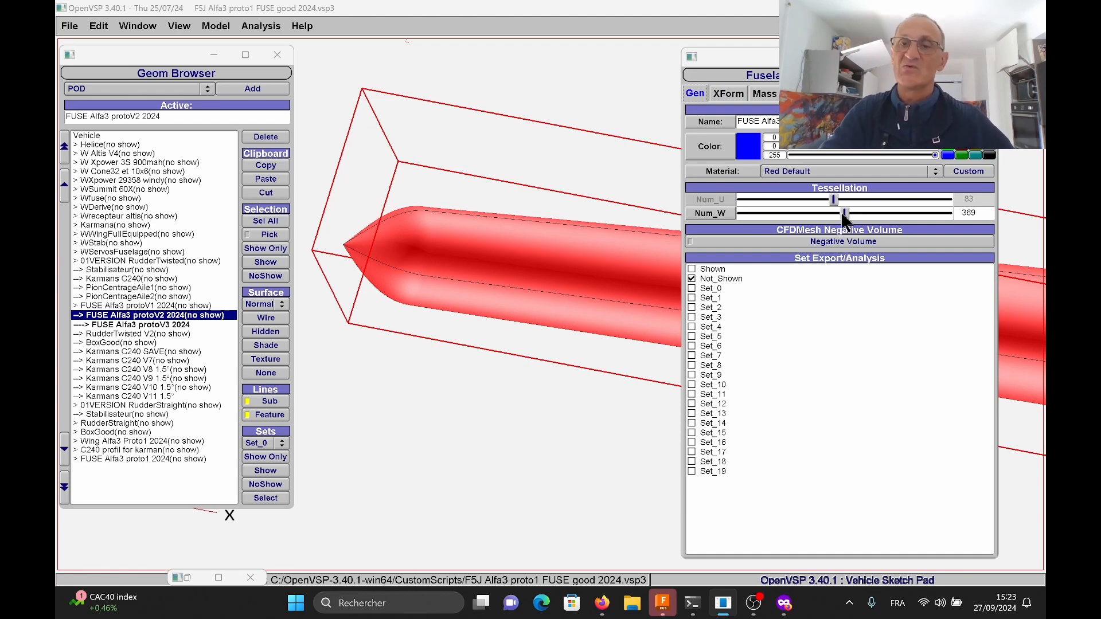
{"action": "left_click", "coordinate": [861, 94]}
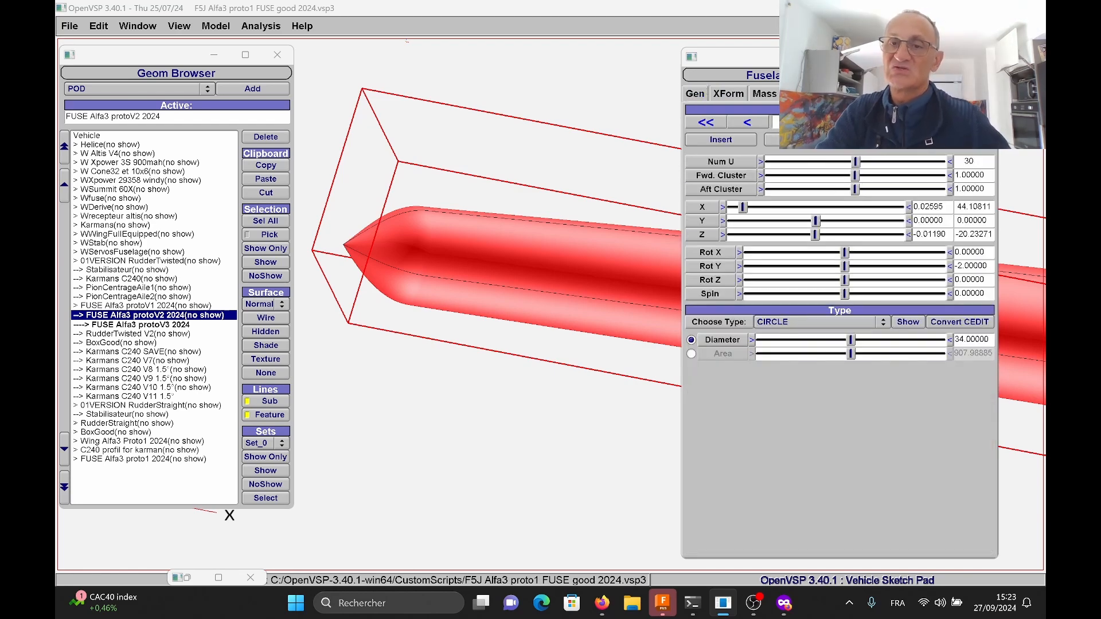
{"action": "left_click_drag", "start_coordinate": [849, 57], "coordinate": [824, 89]}
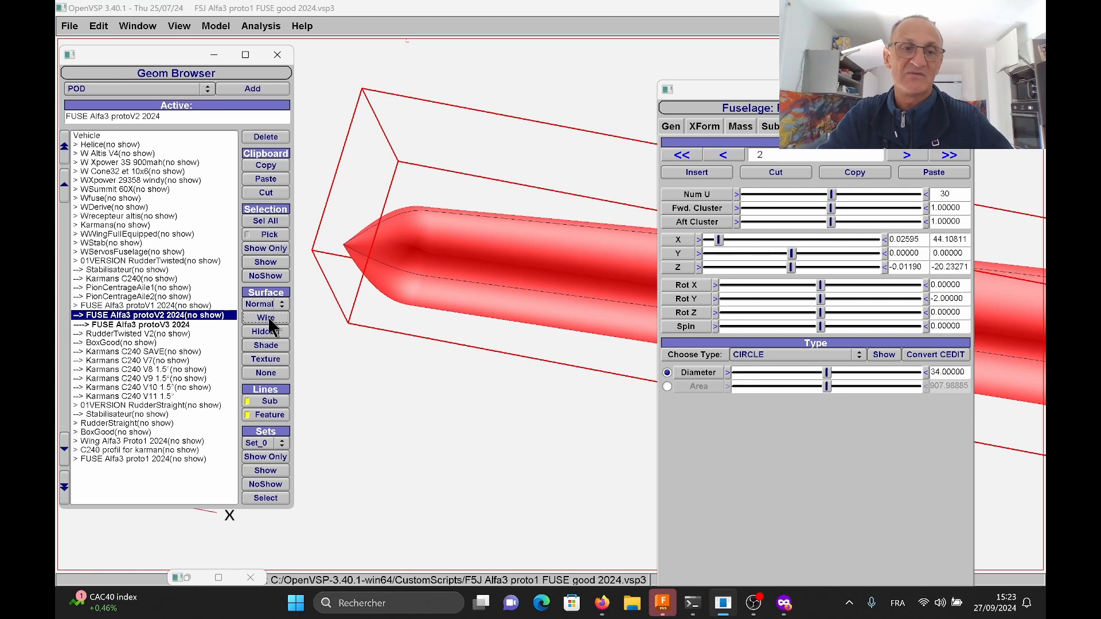
Step: Display FUSE Alfa3 protoV3 2024 as a wireframe and reposition its settings dialog so all cross-section parameters can be reached
{"action": "left_click", "coordinate": [209, 325]}
{"action": "left_click", "coordinate": [266, 317]}
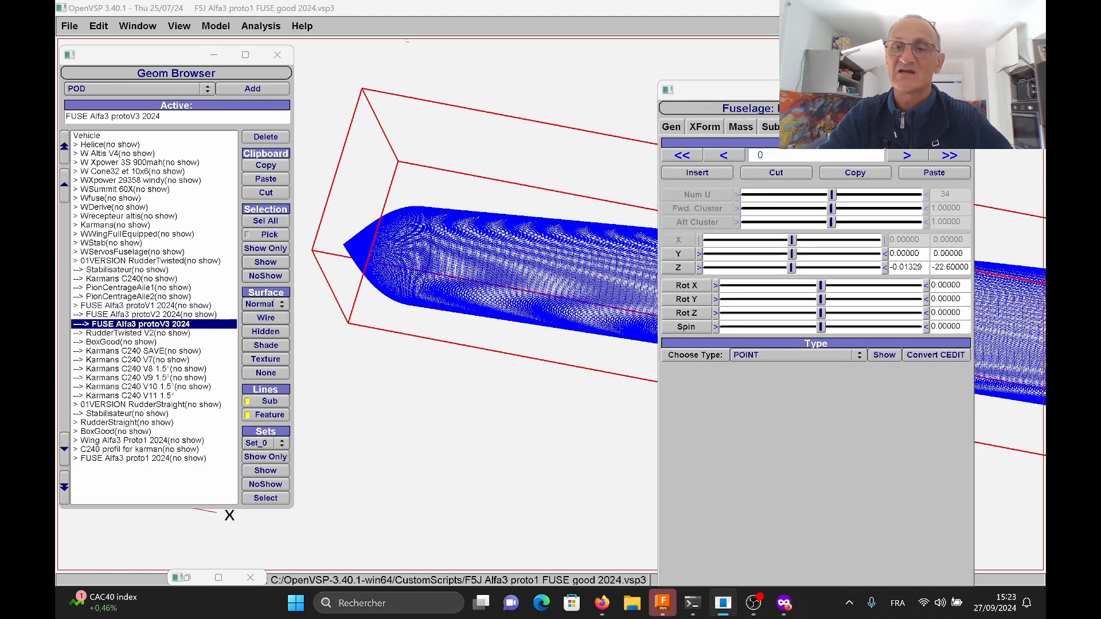
{"action": "left_click_drag", "start_coordinate": [800, 92], "coordinate": [649, 295]}
Step: Set Num U of the protoV3 fuselage's cross-section 2 to 2 and inspect the wireframe density
{"action": "double_click", "coordinate": [785, 408]}
{"action": "double_click", "coordinate": [744, 396]}
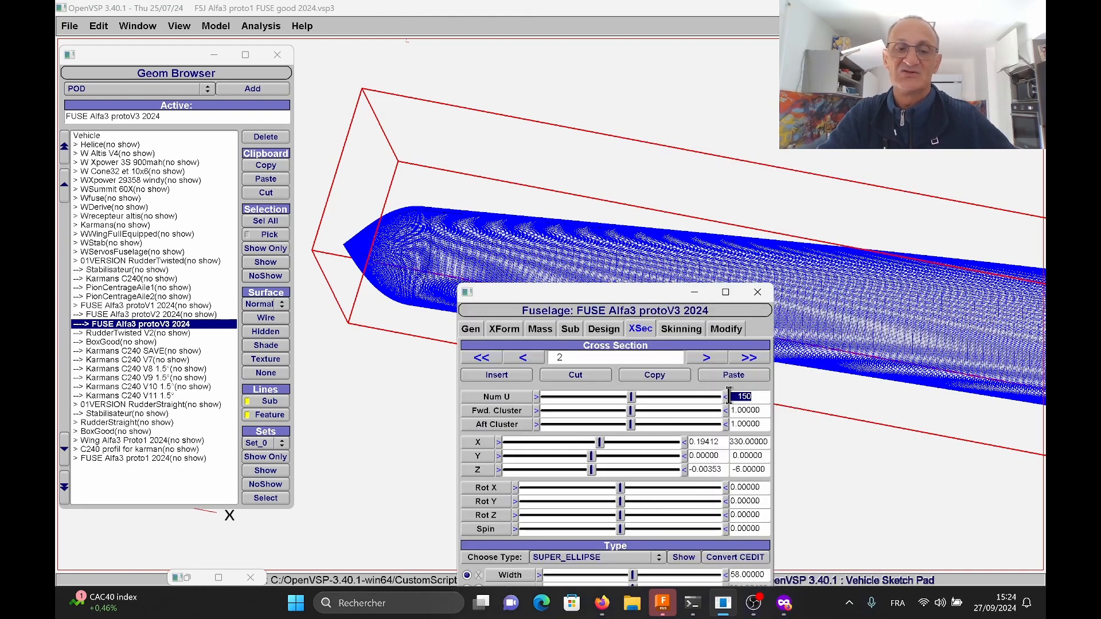
{"action": "type", "text": "2"}
{"action": "key", "text": "Return"}
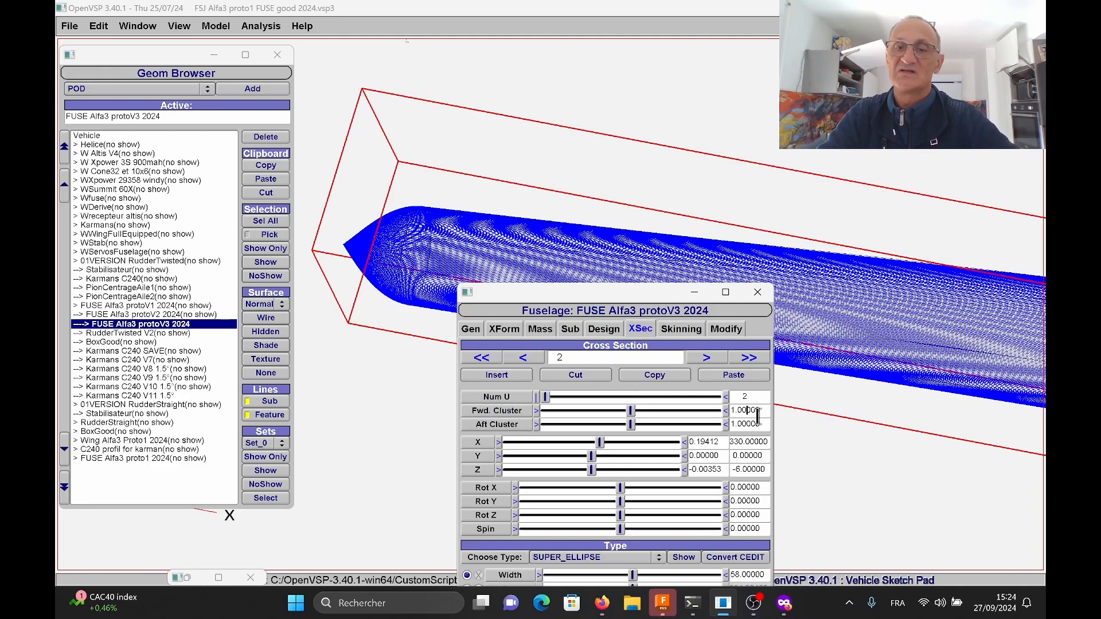
{"action": "scroll", "coordinate": [843, 384], "scroll_direction": "up", "scroll_amount": 5}
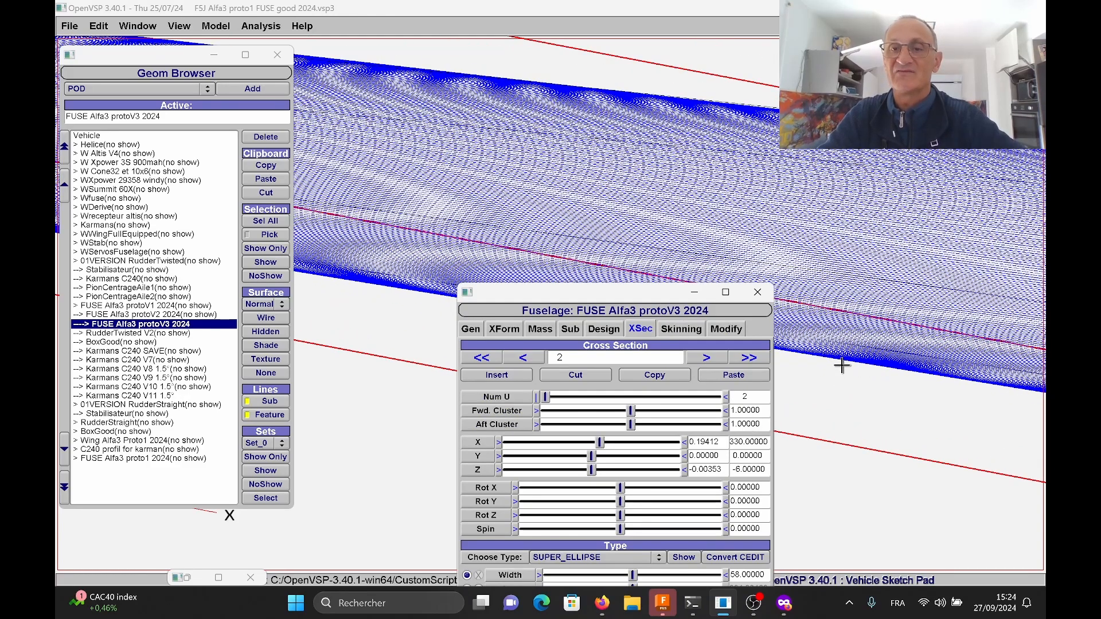
{"action": "scroll", "coordinate": [842, 373], "scroll_direction": "down", "scroll_amount": 3}
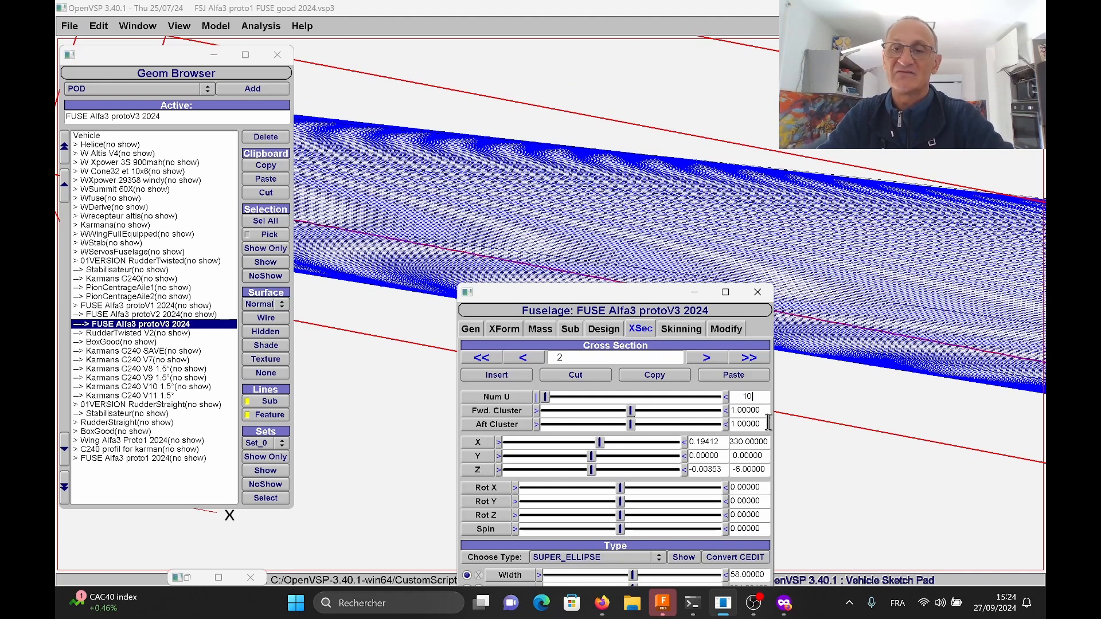
Step: Try a Num U of 10 on cross-section 2 and restore it to 150
{"action": "key", "text": "Return"}
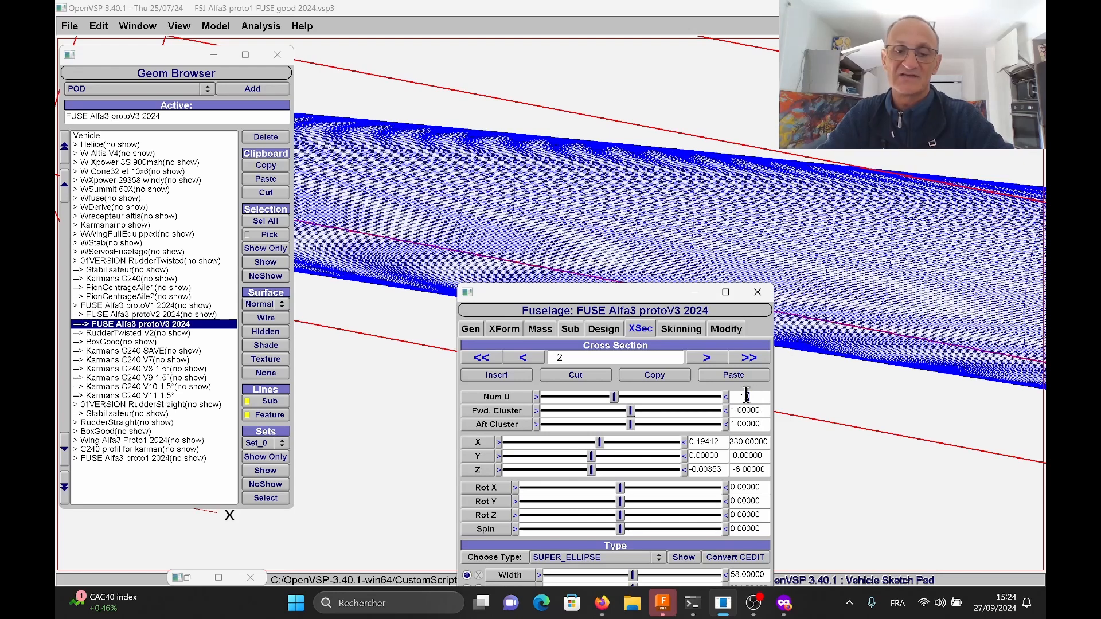
{"action": "type", "text": "150"}
{"action": "key", "text": "Return"}
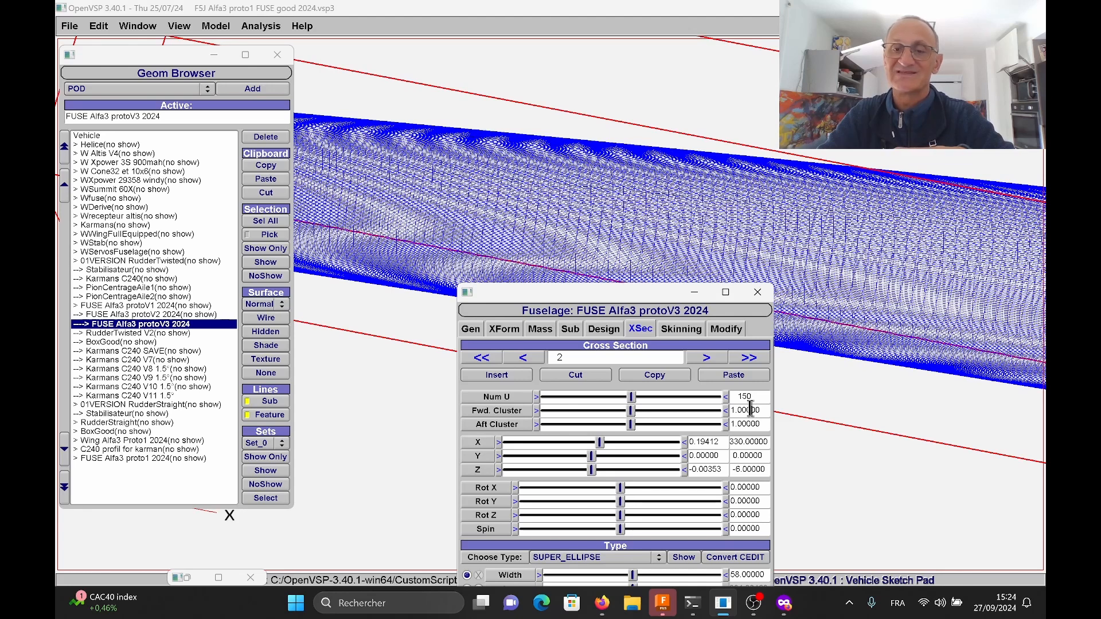
Step: Go to cross-section 3 of the fuselage and examine the wireframe mesh around the wing fairings
{"action": "left_click", "coordinate": [706, 356]}
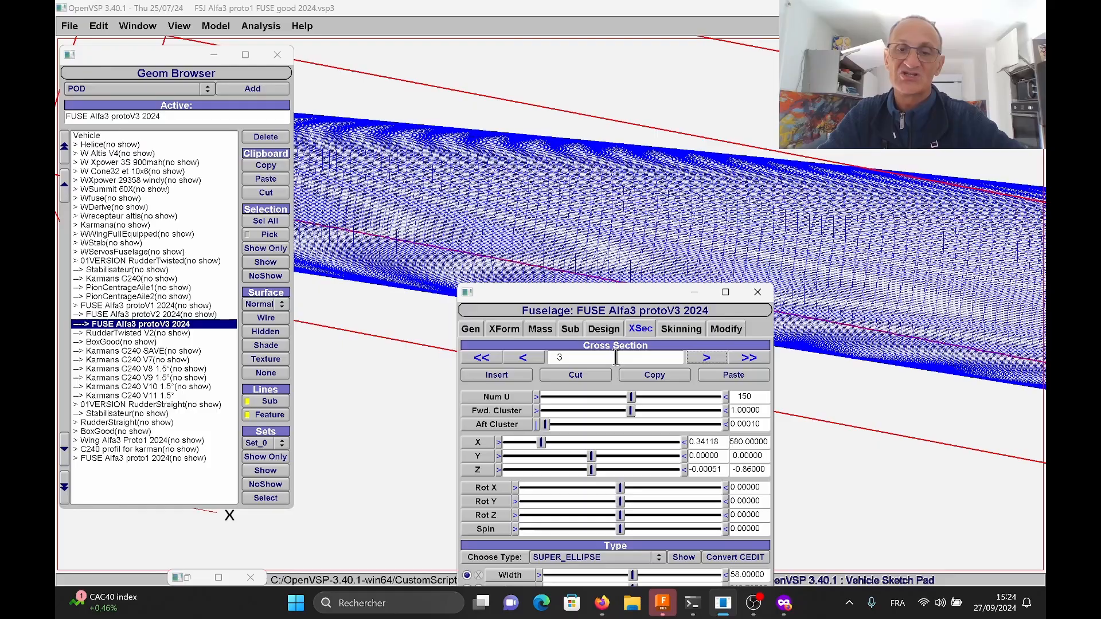
{"action": "scroll", "coordinate": [877, 224], "scroll_direction": "up", "scroll_amount": 3}
{"action": "right_click_drag", "start_coordinate": [877, 222], "coordinate": [860, 241]}
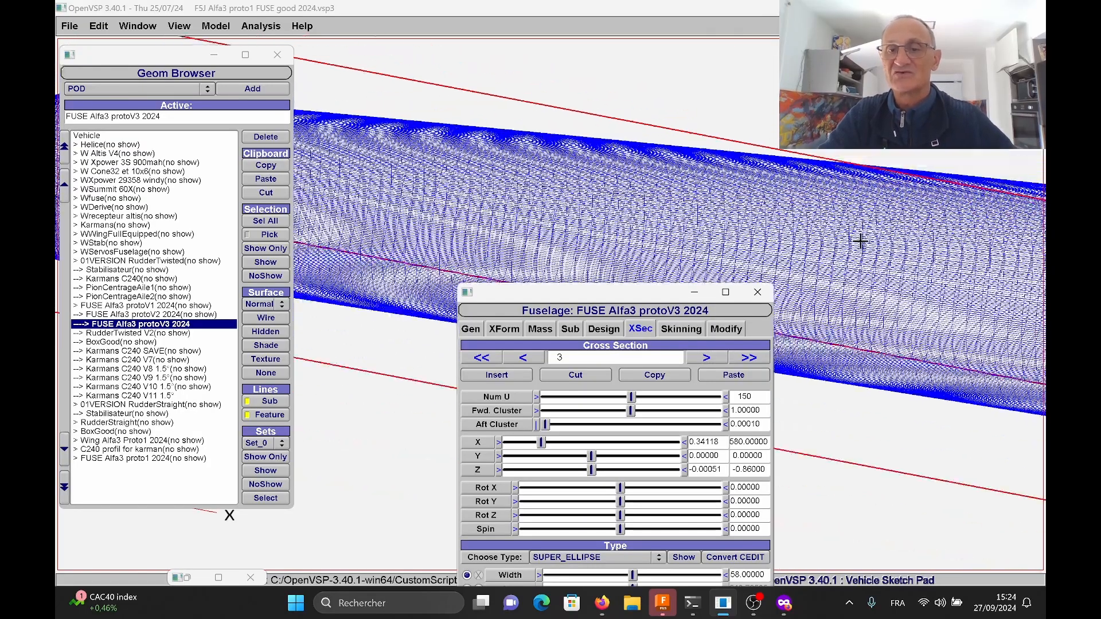
{"action": "scroll", "coordinate": [860, 243], "scroll_direction": "down", "scroll_amount": 3}
{"action": "right_click_drag", "start_coordinate": [923, 252], "coordinate": [619, 226]}
{"action": "right_click_drag", "start_coordinate": [944, 269], "coordinate": [681, 228]}
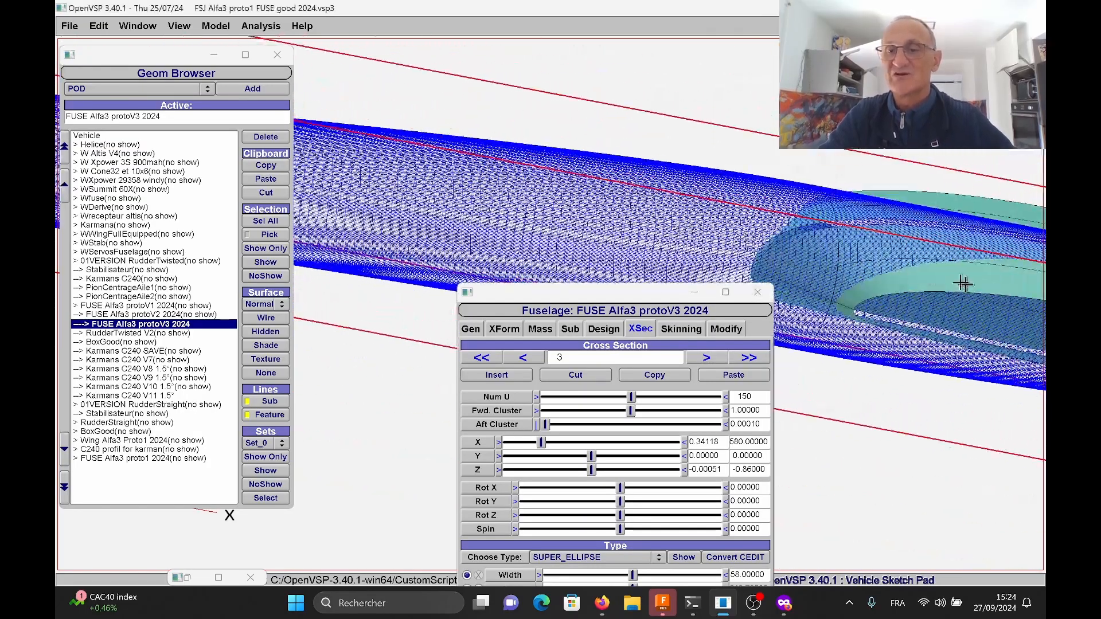
{"action": "right_click_drag", "start_coordinate": [964, 283], "coordinate": [750, 248]}
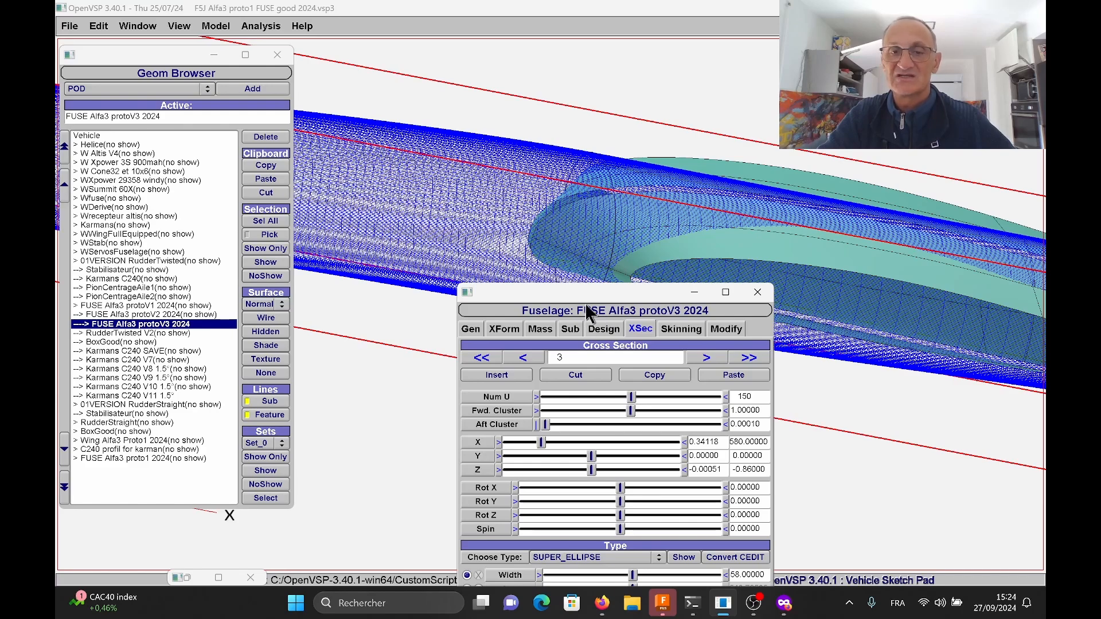
Step: Close the fuselage settings and display FUSE Alfa3 protoV3 2024 as a shaded surface at the nose
{"action": "right_click", "coordinate": [595, 293]}
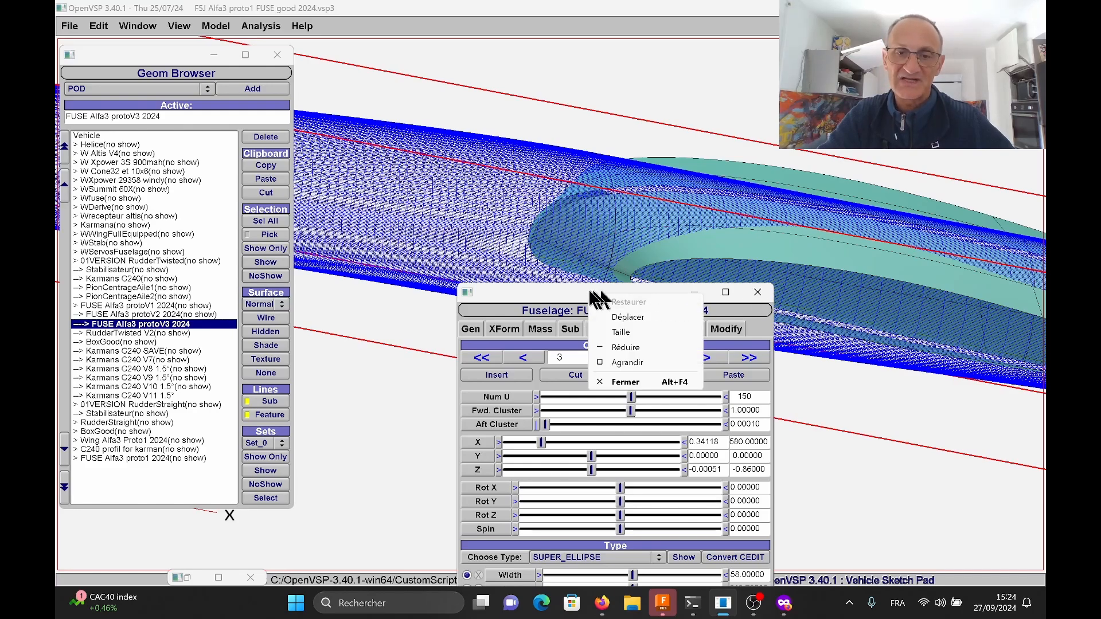
{"action": "left_click_drag", "start_coordinate": [589, 292], "coordinate": [586, 292]}
{"action": "left_click", "coordinate": [755, 293]}
{"action": "scroll", "coordinate": [453, 277], "scroll_direction": "down", "scroll_amount": 4}
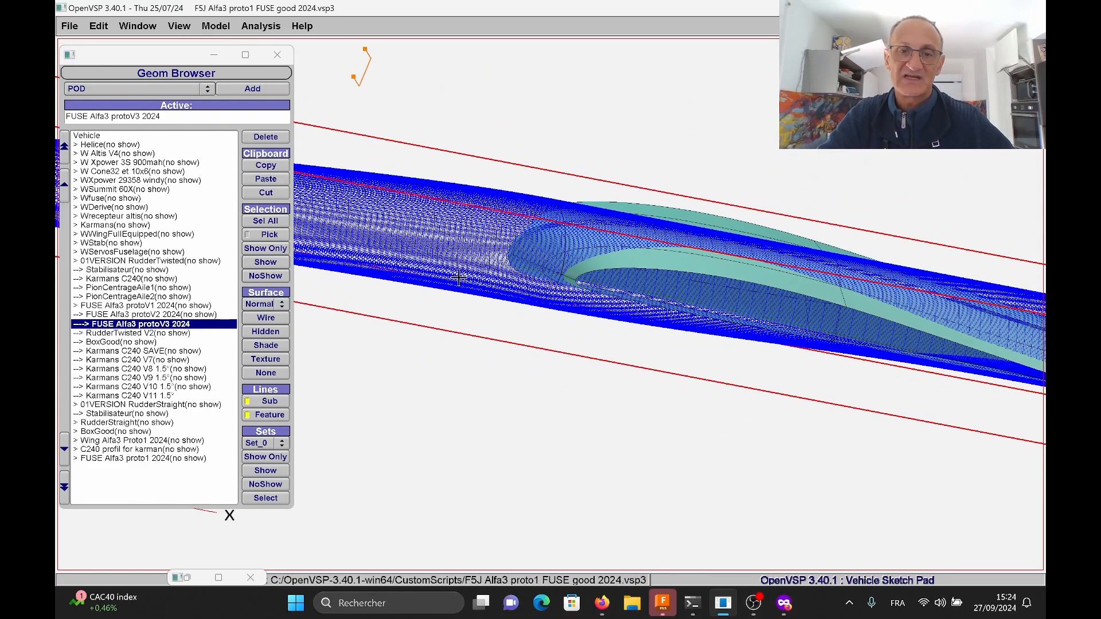
{"action": "right_click_drag", "start_coordinate": [459, 269], "coordinate": [751, 275]}
{"action": "right_click_drag", "start_coordinate": [334, 270], "coordinate": [559, 252]}
{"action": "scroll", "coordinate": [559, 253], "scroll_direction": "up", "scroll_amount": 3}
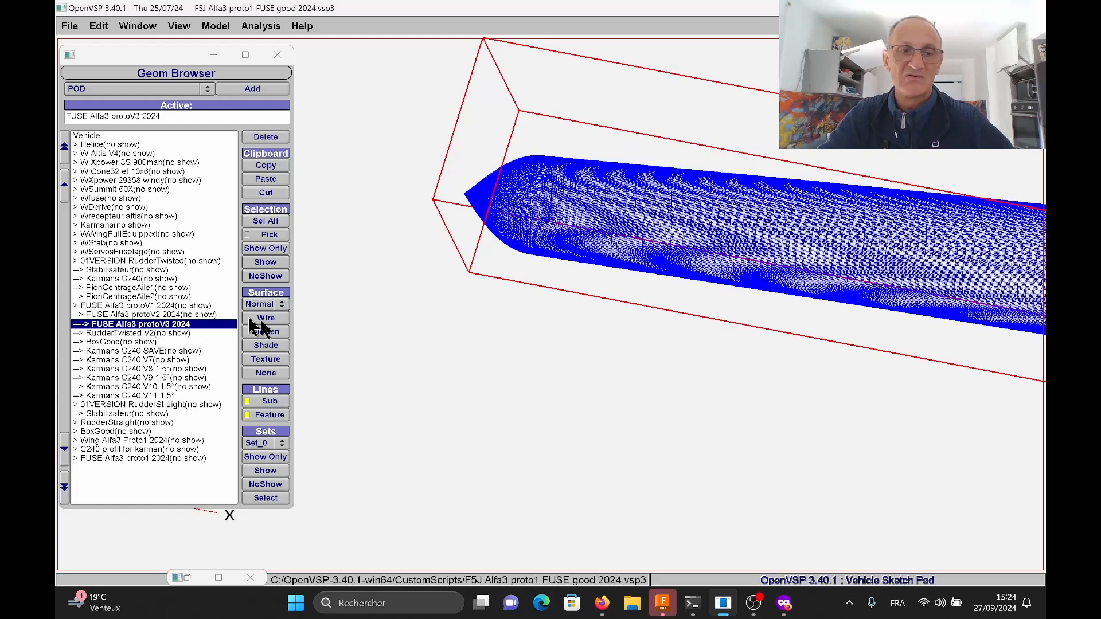
{"action": "left_click", "coordinate": [261, 265]}
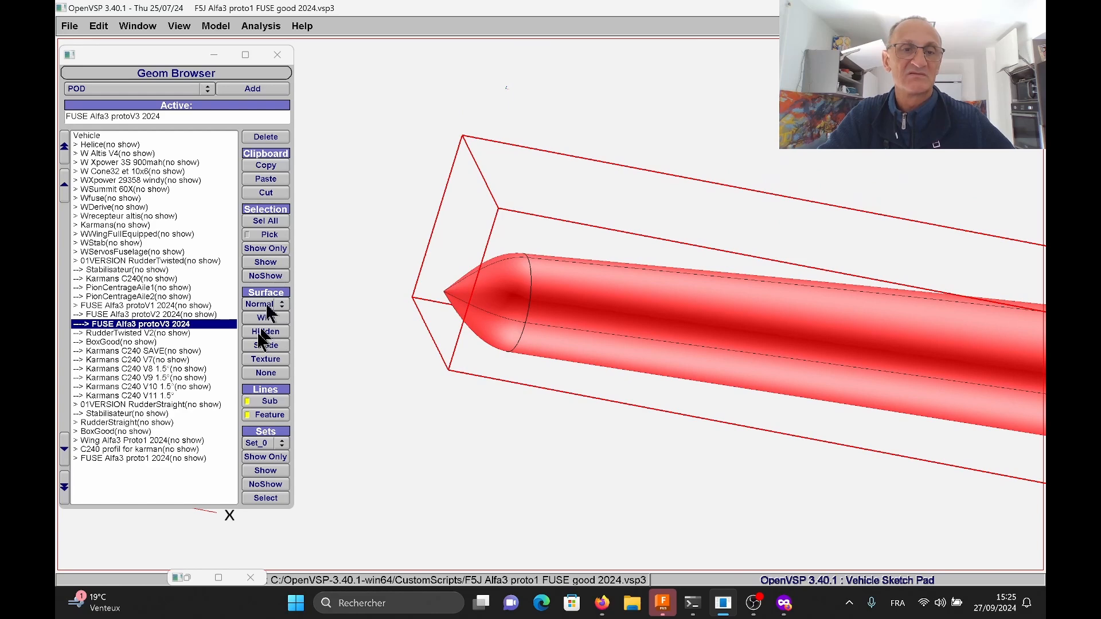
Step: Reopen the FUSE Alfa3 protoV3 2024 cross-section settings beside the nose and check sections 1 and 0, including the nose section type
{"action": "double_click", "coordinate": [191, 325]}
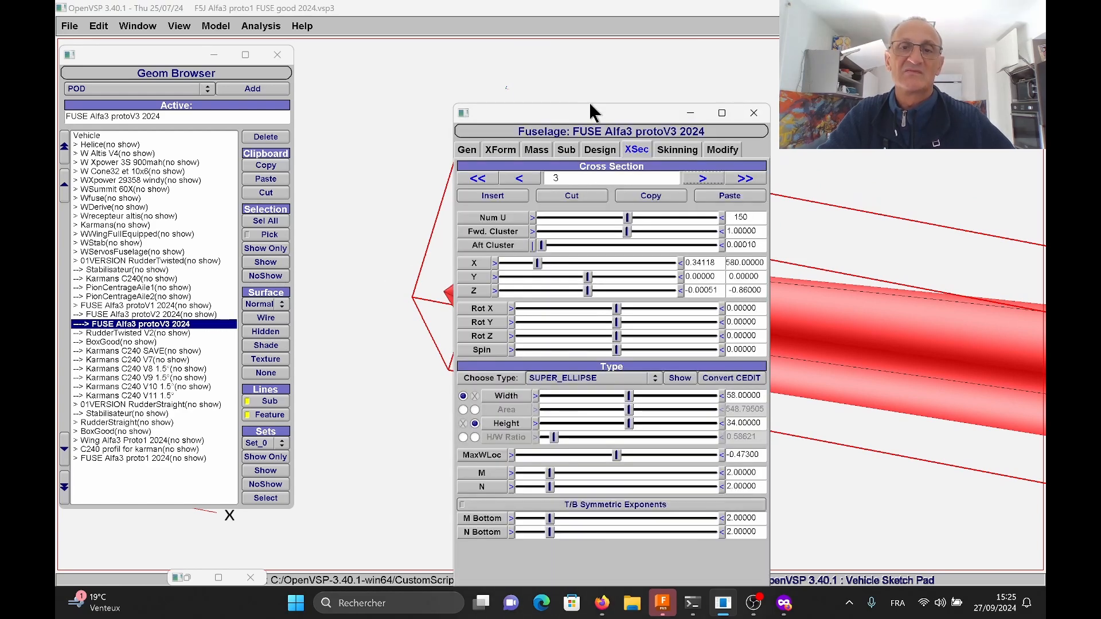
{"action": "left_click_drag", "start_coordinate": [592, 112], "coordinate": [248, 68]}
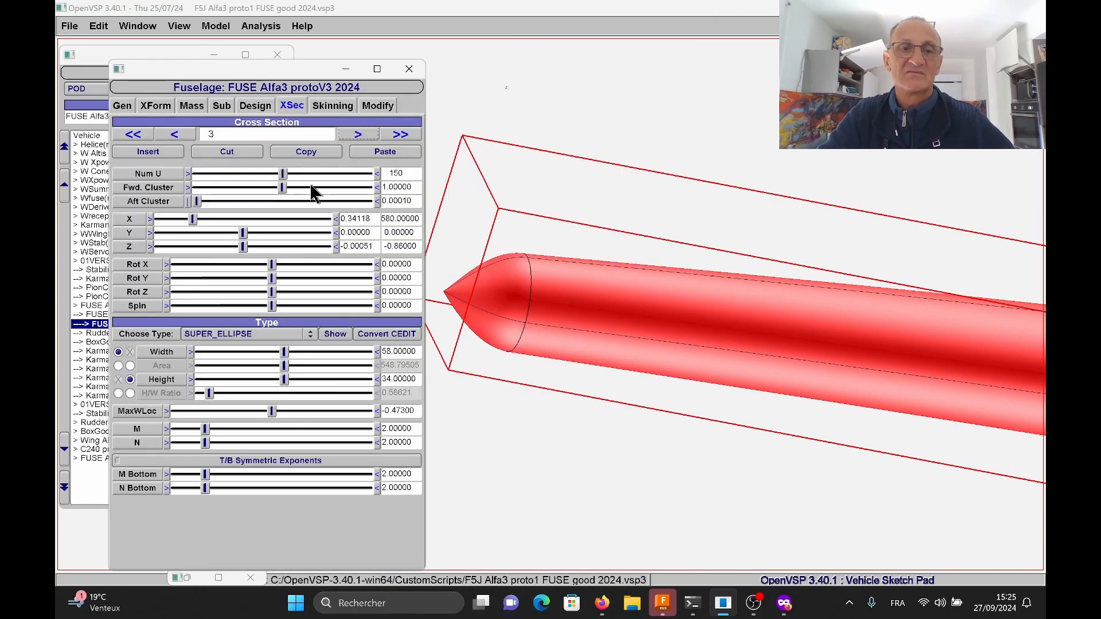
{"action": "left_click", "coordinate": [177, 135]}
{"action": "left_click", "coordinate": [177, 135]}
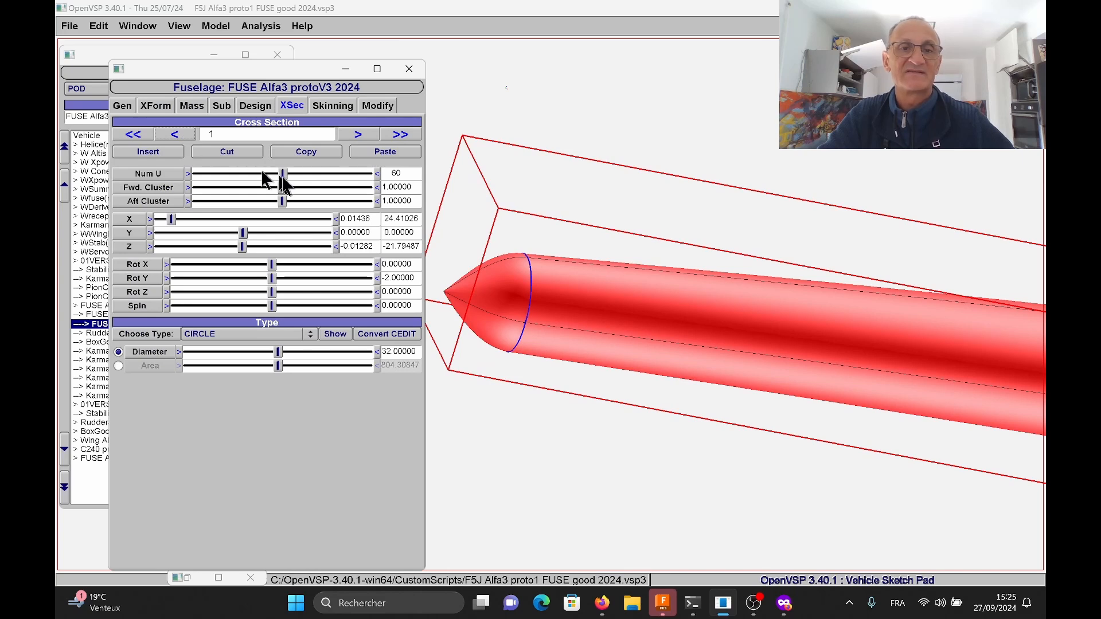
{"action": "right_click_drag", "start_coordinate": [594, 381], "coordinate": [642, 341]}
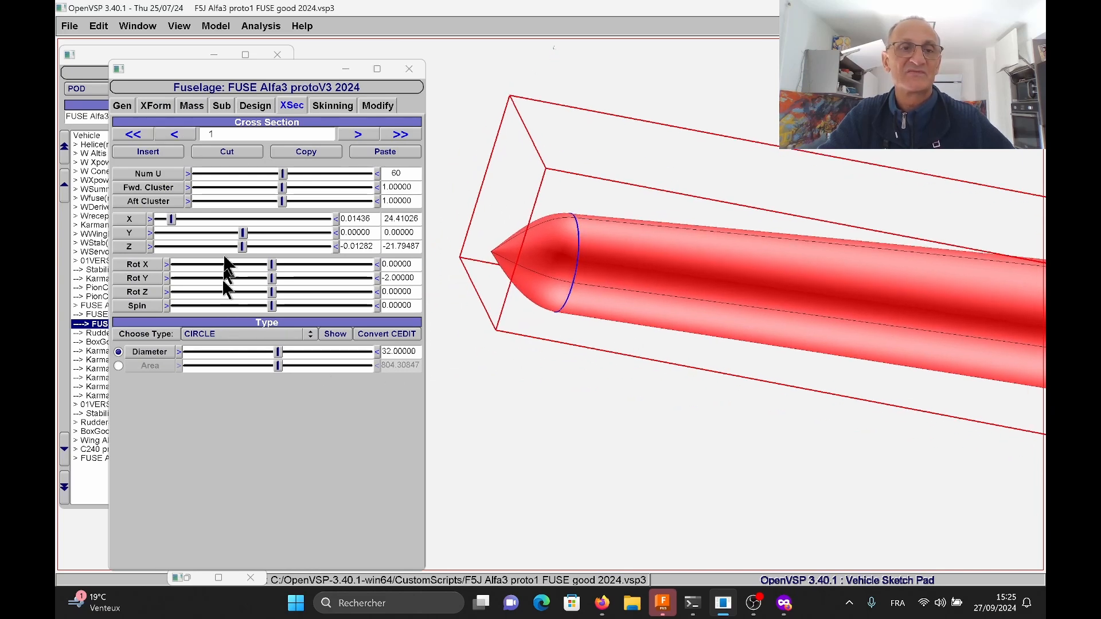
{"action": "left_click", "coordinate": [179, 137]}
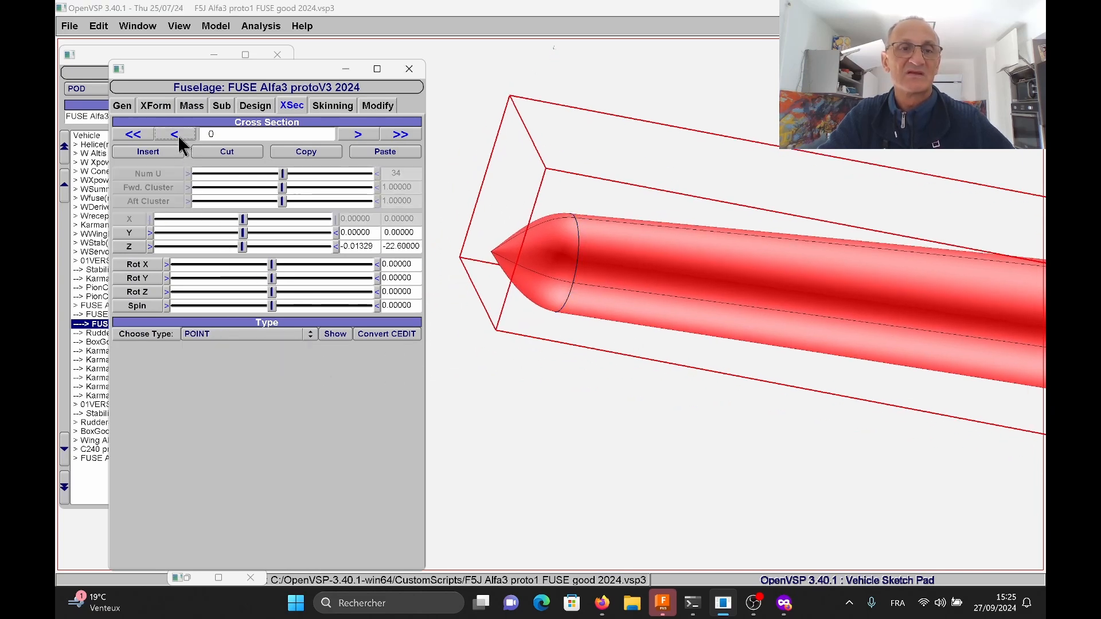
{"action": "left_click", "coordinate": [232, 336]}
{"action": "left_click", "coordinate": [232, 337]}
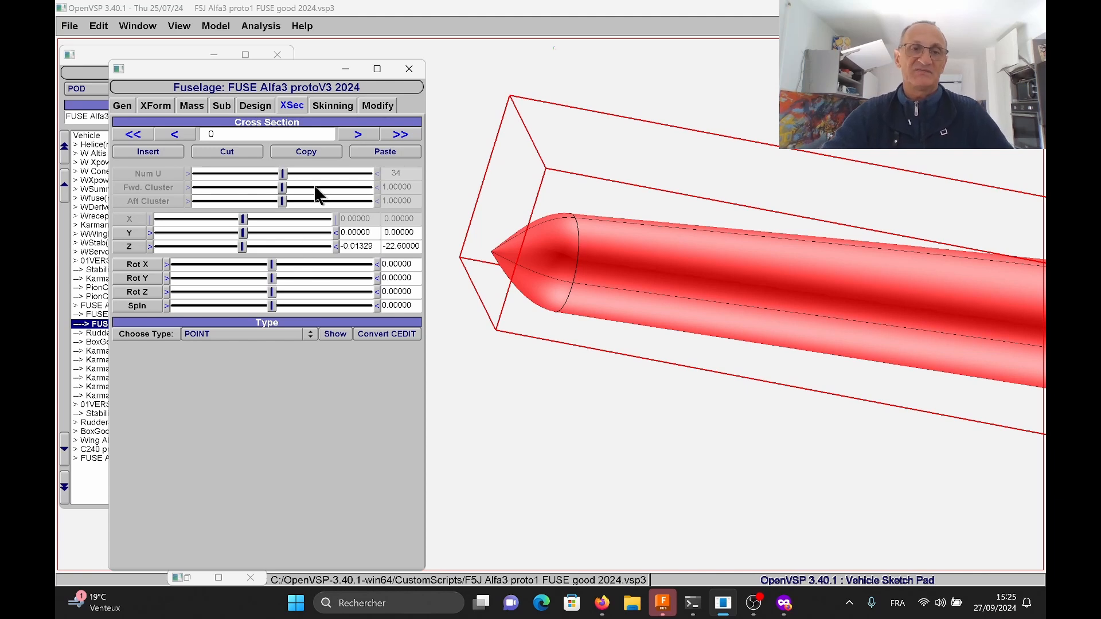
Step: Open the skinning settings of cross-section 0 and examine the Strength values for the top and right sides
{"action": "left_click", "coordinate": [336, 107]}
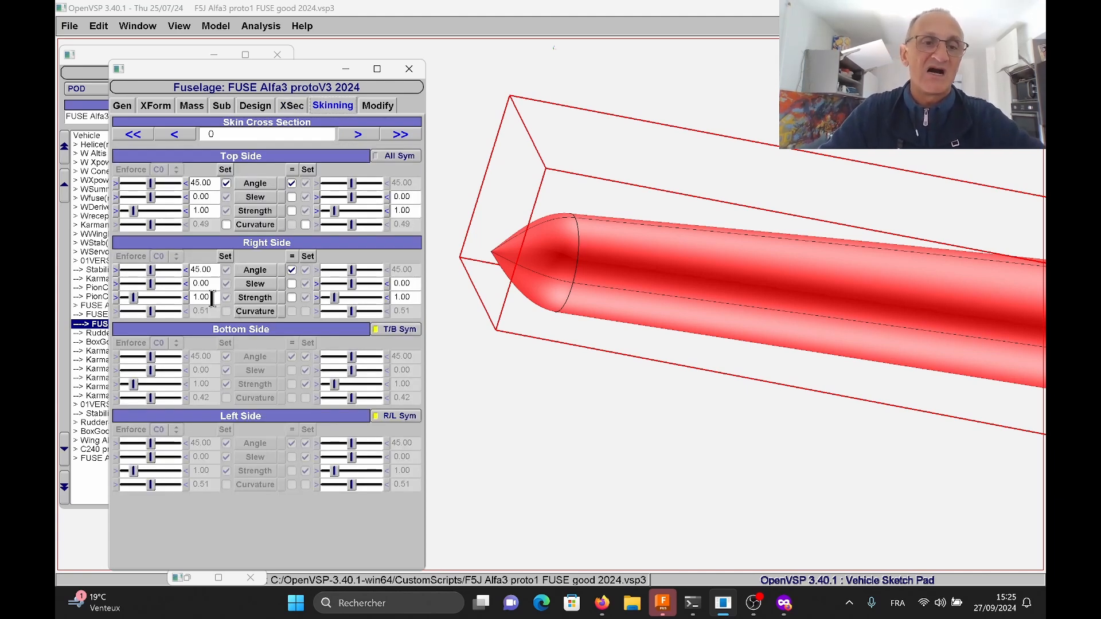
{"action": "left_click_drag", "start_coordinate": [212, 298], "coordinate": [185, 293]}
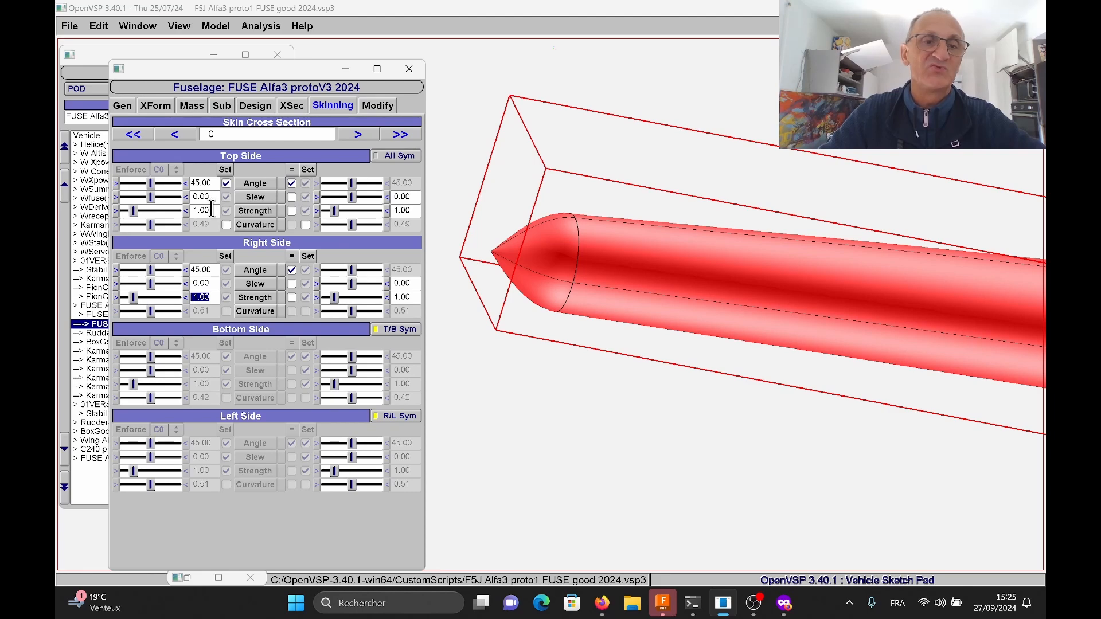
{"action": "left_click_drag", "start_coordinate": [212, 210], "coordinate": [192, 209]}
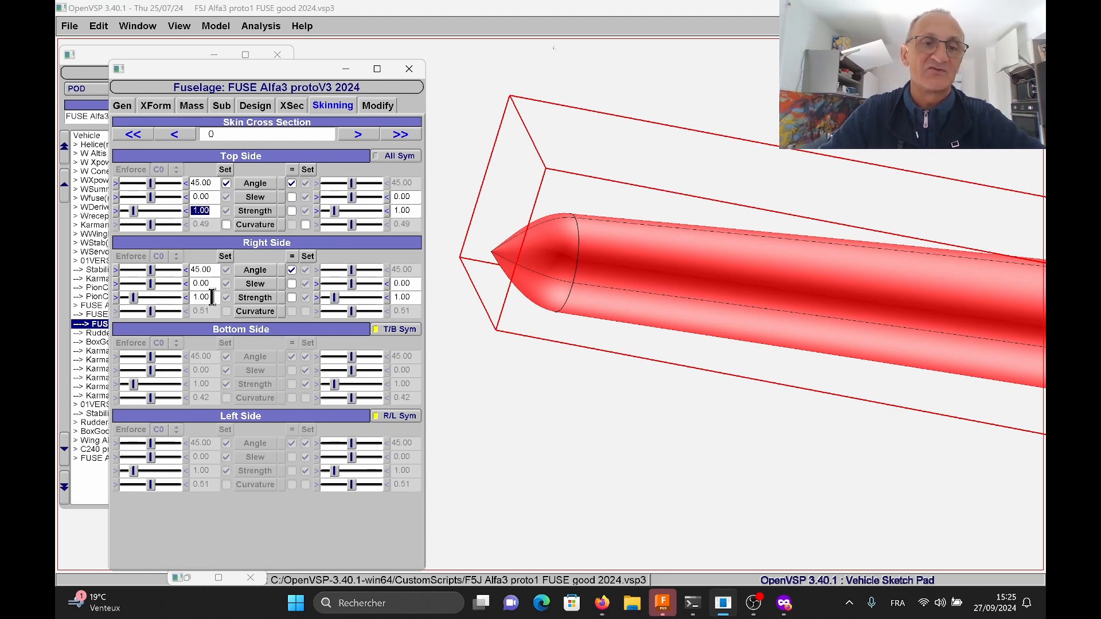
Step: Set the Strength of the right and top sides to 0 in the skinning of cross-section 0
{"action": "left_click_drag", "start_coordinate": [212, 297], "coordinate": [176, 297]}
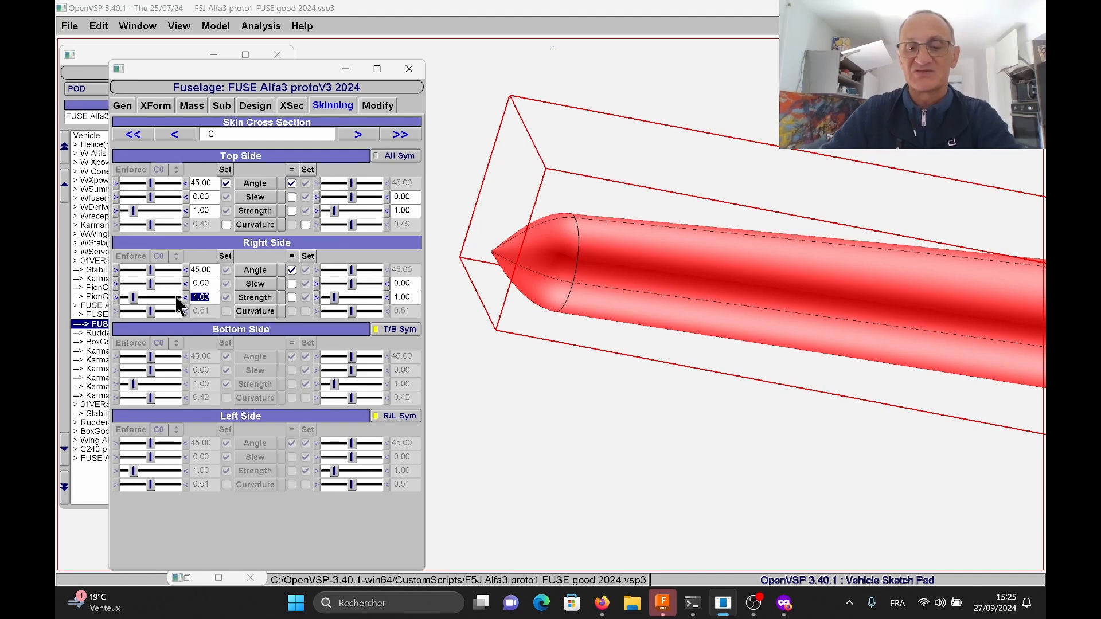
{"action": "type", "text": "0"}
{"action": "left_click_drag", "start_coordinate": [213, 211], "coordinate": [189, 210]}
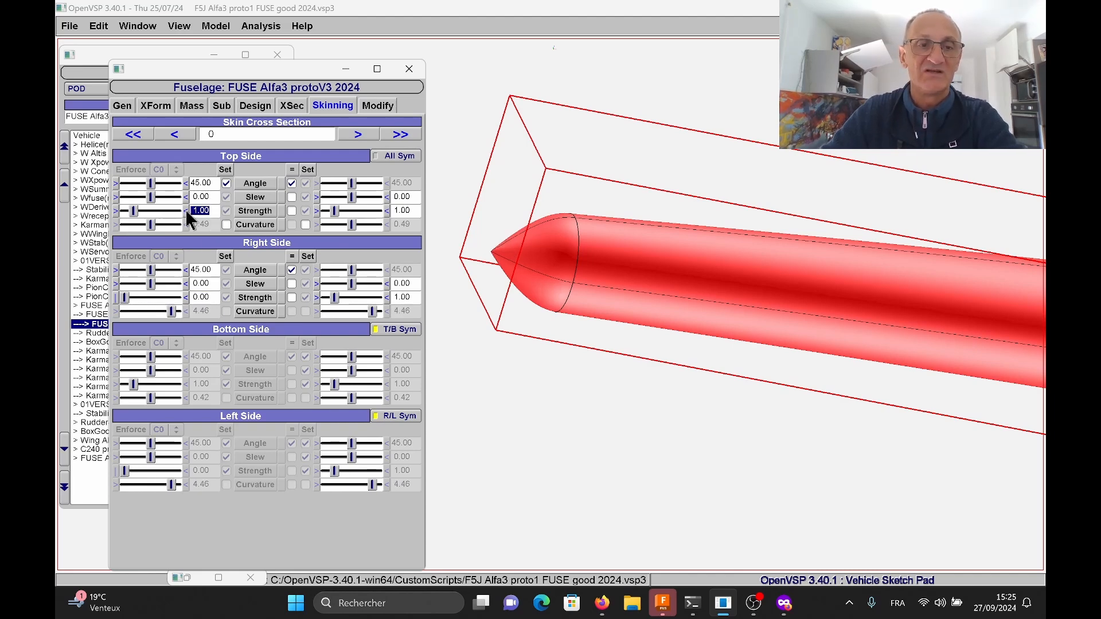
{"action": "type", "text": "0"}
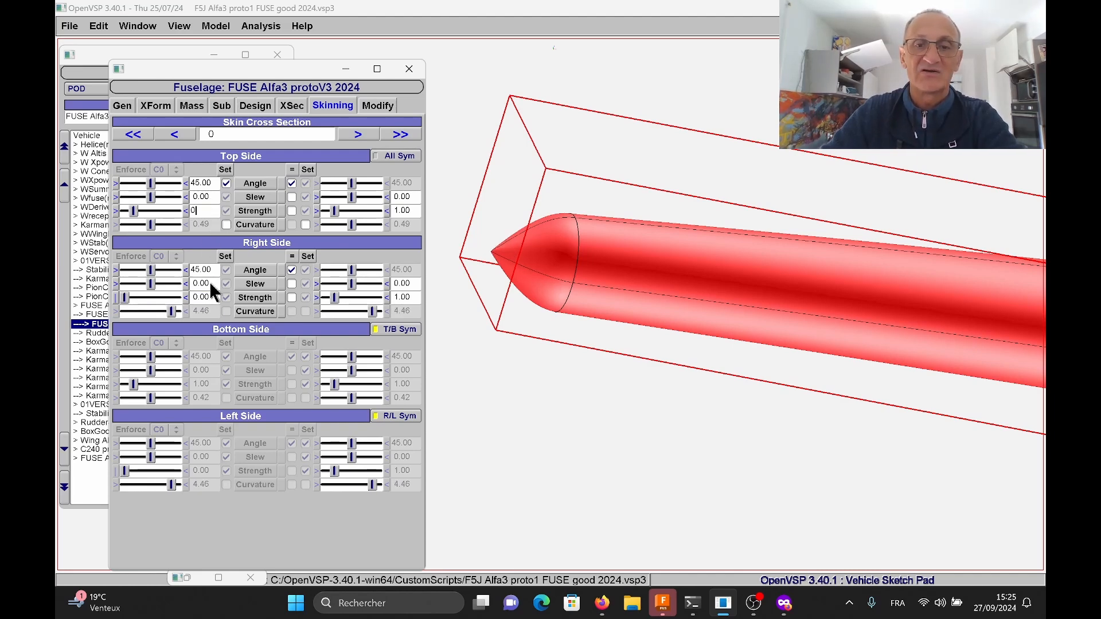
{"action": "key", "text": "Return"}
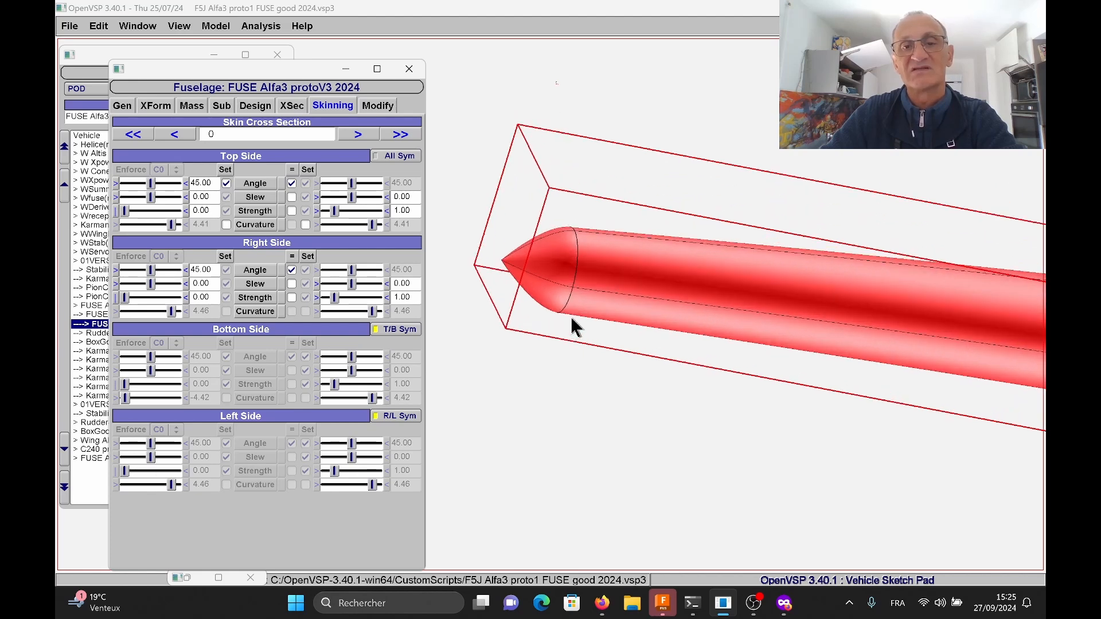
{"action": "scroll", "coordinate": [572, 319], "scroll_direction": "up", "scroll_amount": 2}
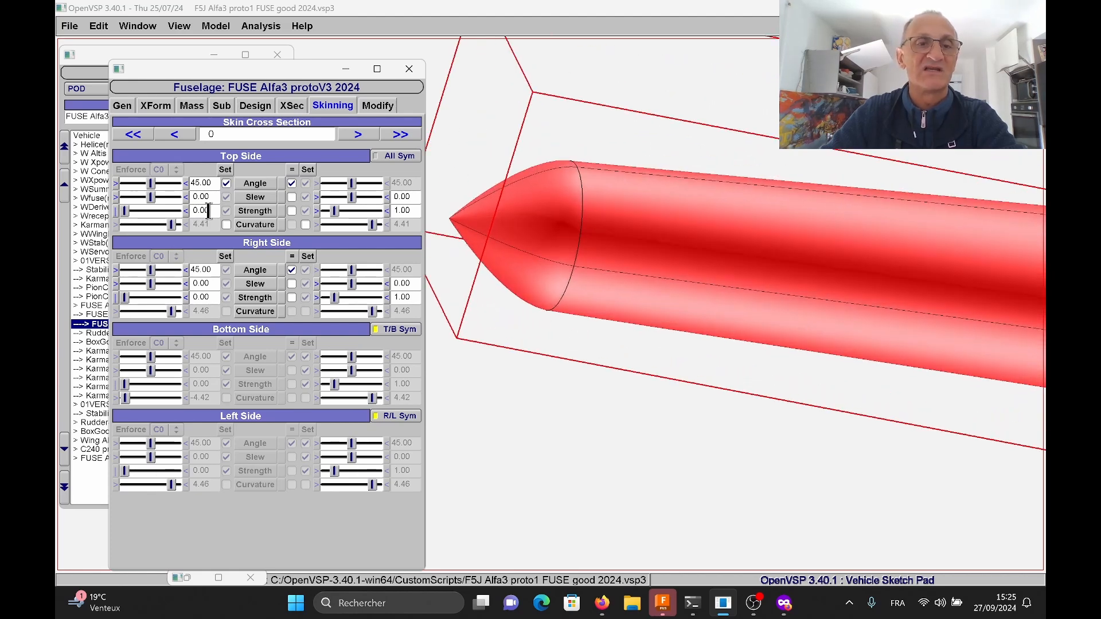
Step: Set the top and right side Strength of cross-section 0 back to 1 and check the nose shape
{"action": "left_click_drag", "start_coordinate": [210, 211], "coordinate": [184, 220]}
{"action": "type", "text": "1"}
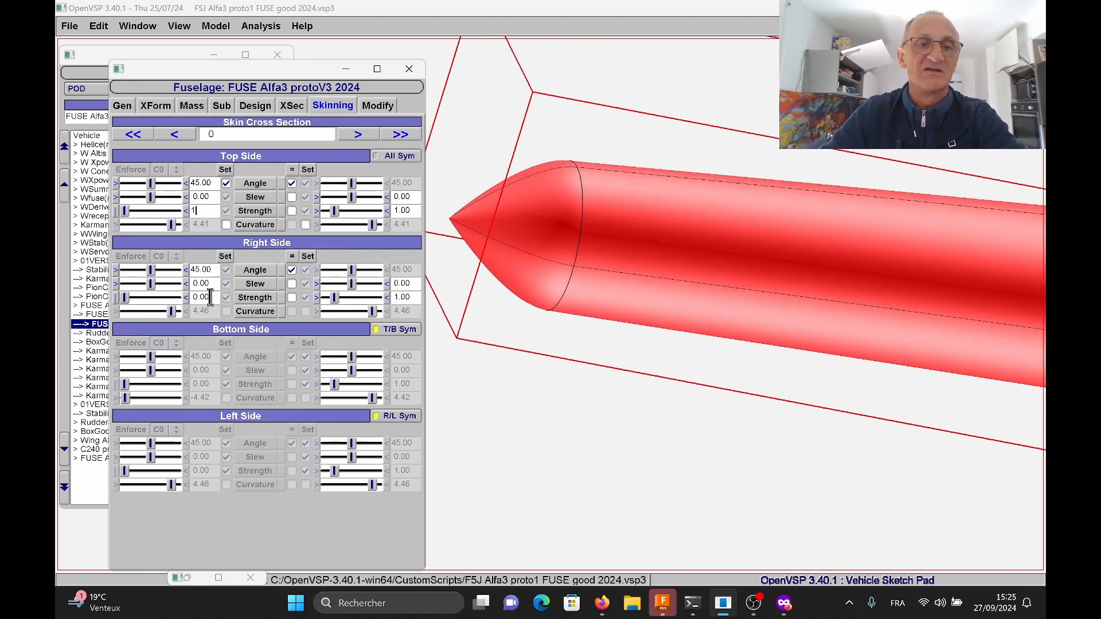
{"action": "left_click_drag", "start_coordinate": [210, 297], "coordinate": [190, 304]}
{"action": "type", "text": "1"}
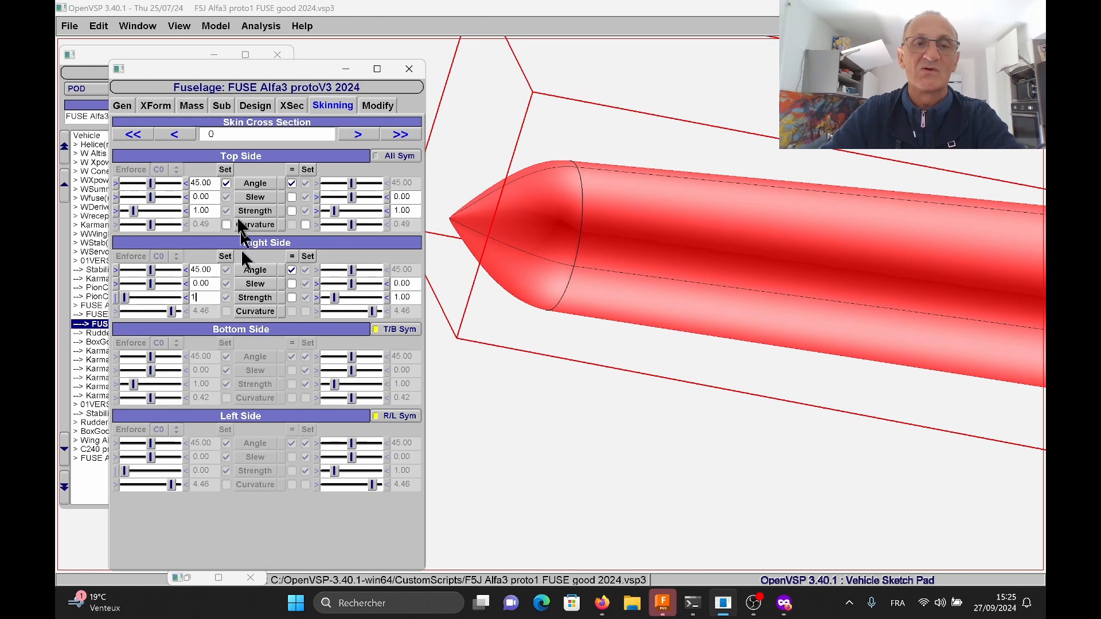
{"action": "key", "text": "Return"}
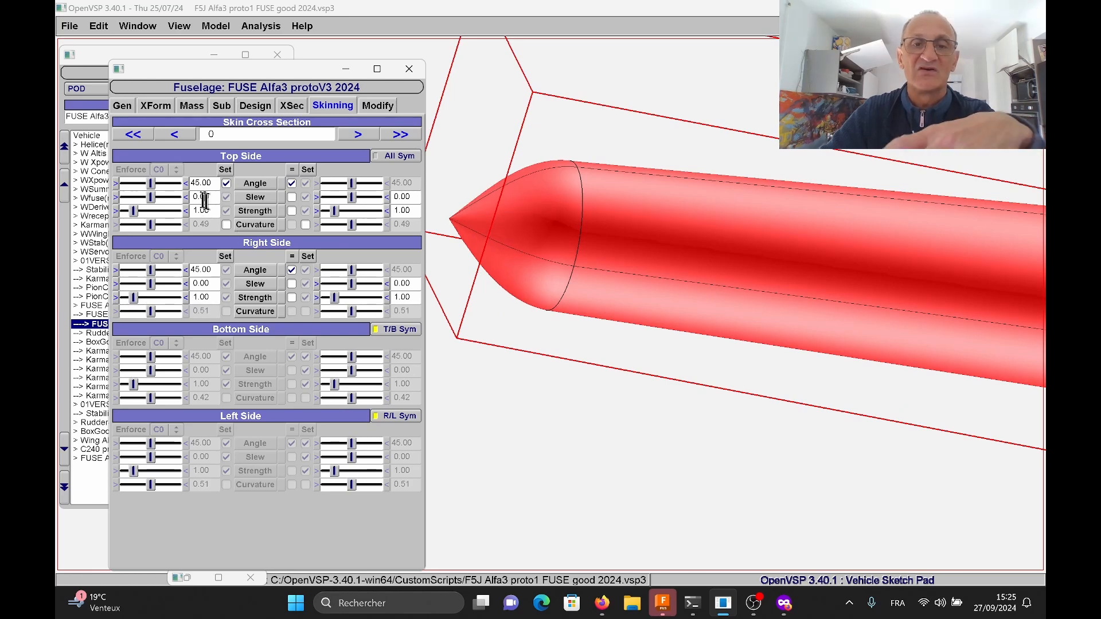
{"action": "scroll", "coordinate": [561, 335], "scroll_direction": "up", "scroll_amount": 2}
{"action": "scroll", "coordinate": [561, 335], "scroll_direction": "down", "scroll_amount": 4}
{"action": "scroll", "coordinate": [561, 336], "scroll_direction": "down", "scroll_amount": 1}
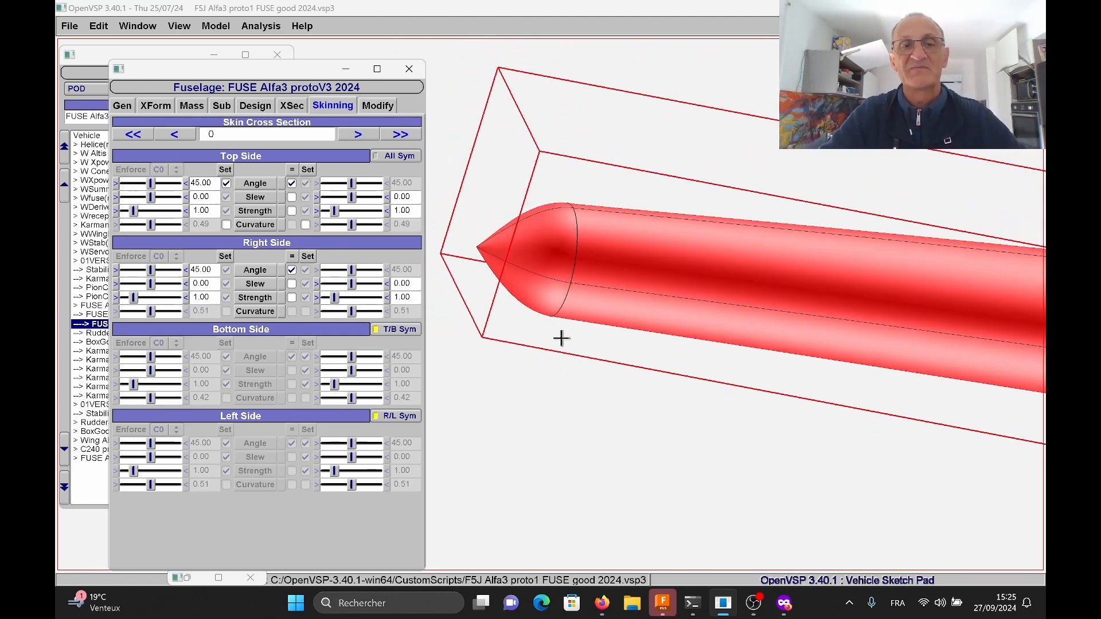
Step: Go to skin cross-section 1, set its top and right side Strength to 0, and inspect the nose surface up close
{"action": "left_click", "coordinate": [358, 134]}
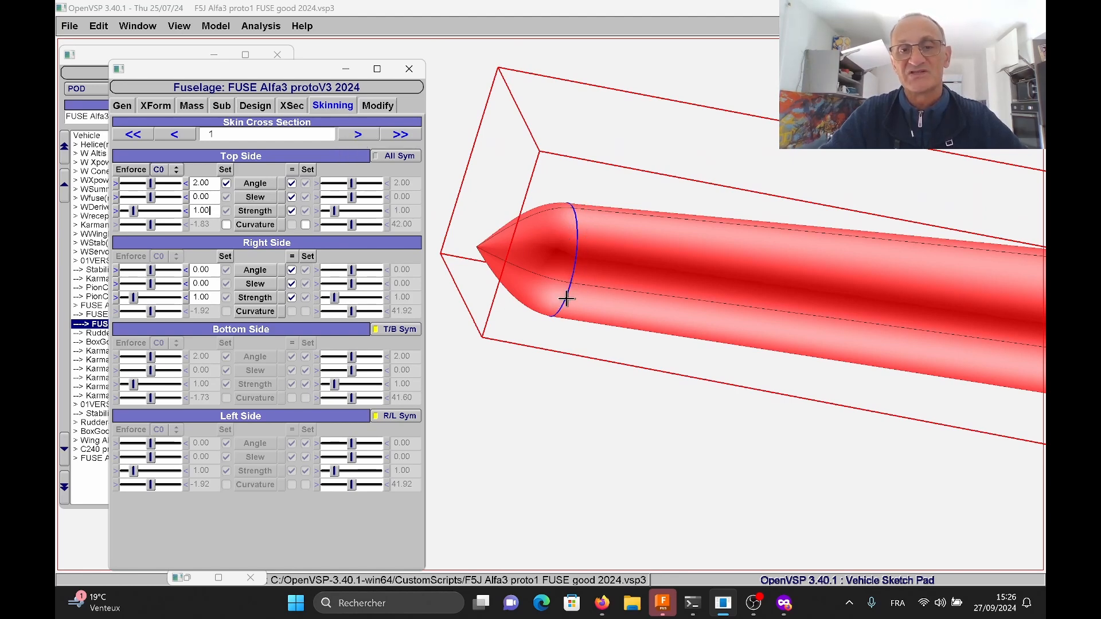
{"action": "left_click_drag", "start_coordinate": [214, 210], "coordinate": [179, 213]}
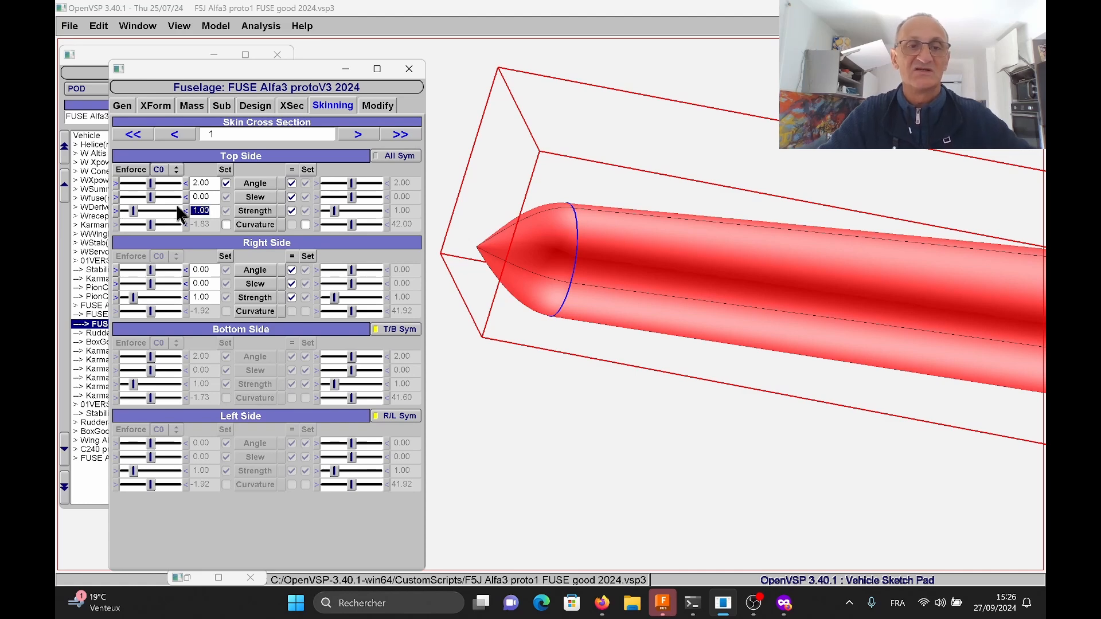
{"action": "type", "text": "0"}
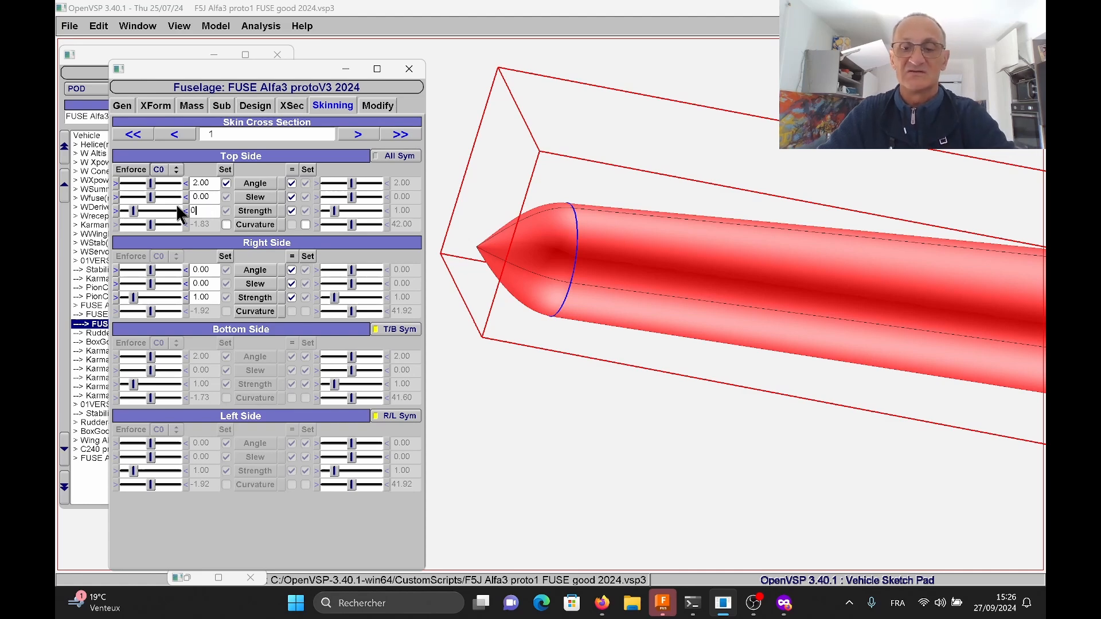
{"action": "left_click", "coordinate": [211, 299]}
{"action": "left_click_drag", "start_coordinate": [212, 299], "coordinate": [167, 298]}
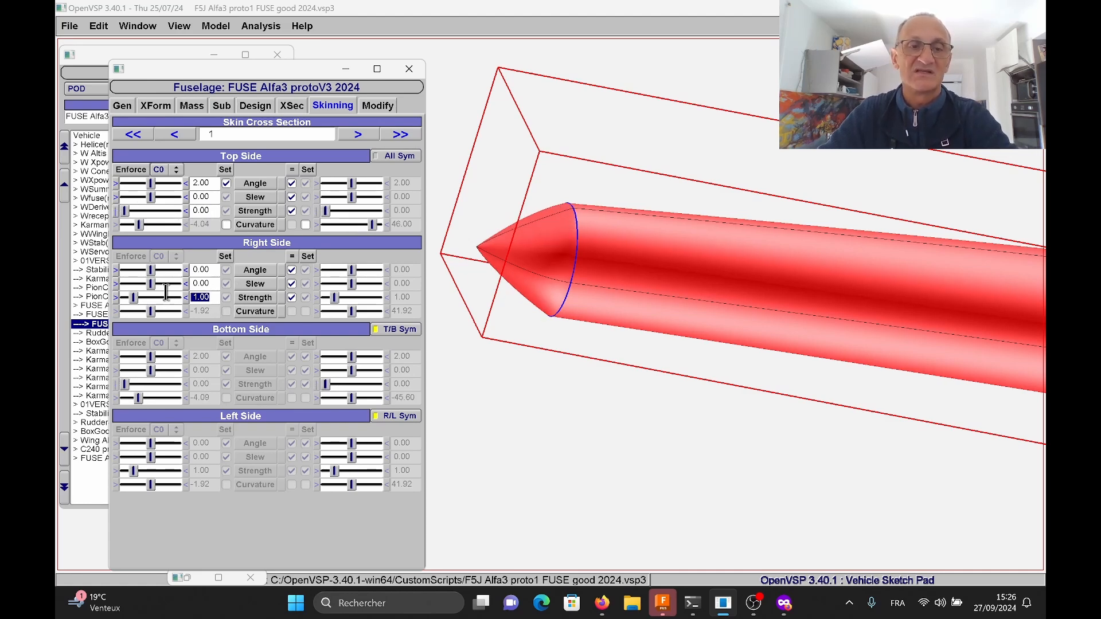
{"action": "type", "text": "0"}
{"action": "left_click", "coordinate": [212, 283]}
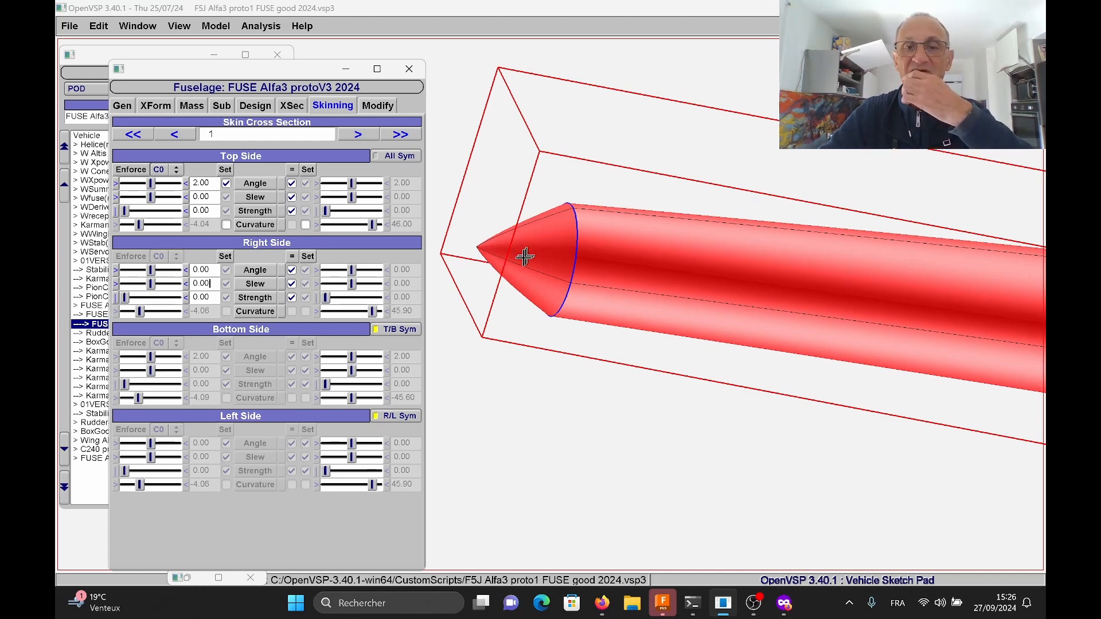
{"action": "scroll", "coordinate": [518, 257], "scroll_direction": "up", "scroll_amount": 5}
{"action": "scroll", "coordinate": [518, 257], "scroll_direction": "up", "scroll_amount": 2}
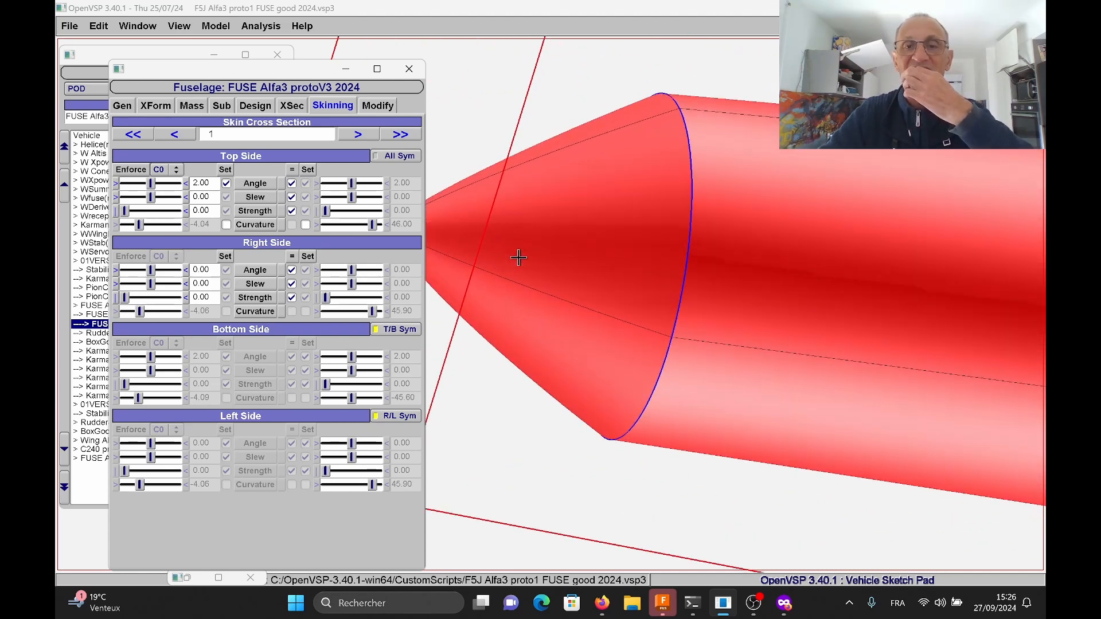
Step: Restore the right and top side Strength of skin cross-section 1 to 1 and review the rounded nose
{"action": "left_click_drag", "start_coordinate": [216, 297], "coordinate": [178, 308]}
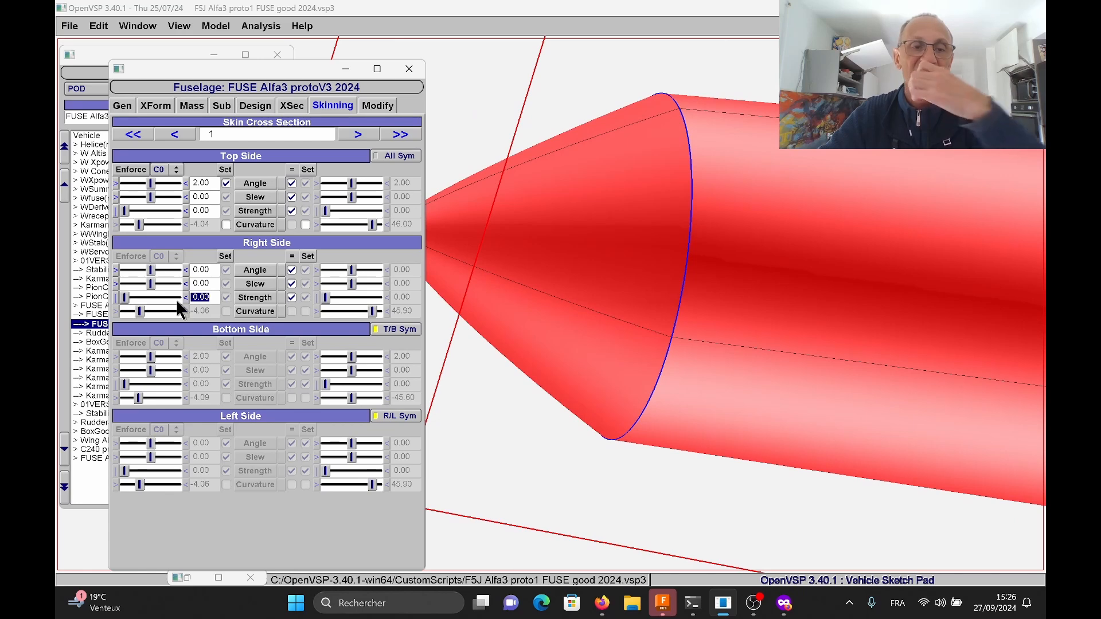
{"action": "type", "text": "1"}
{"action": "left_click_drag", "start_coordinate": [216, 210], "coordinate": [180, 212]}
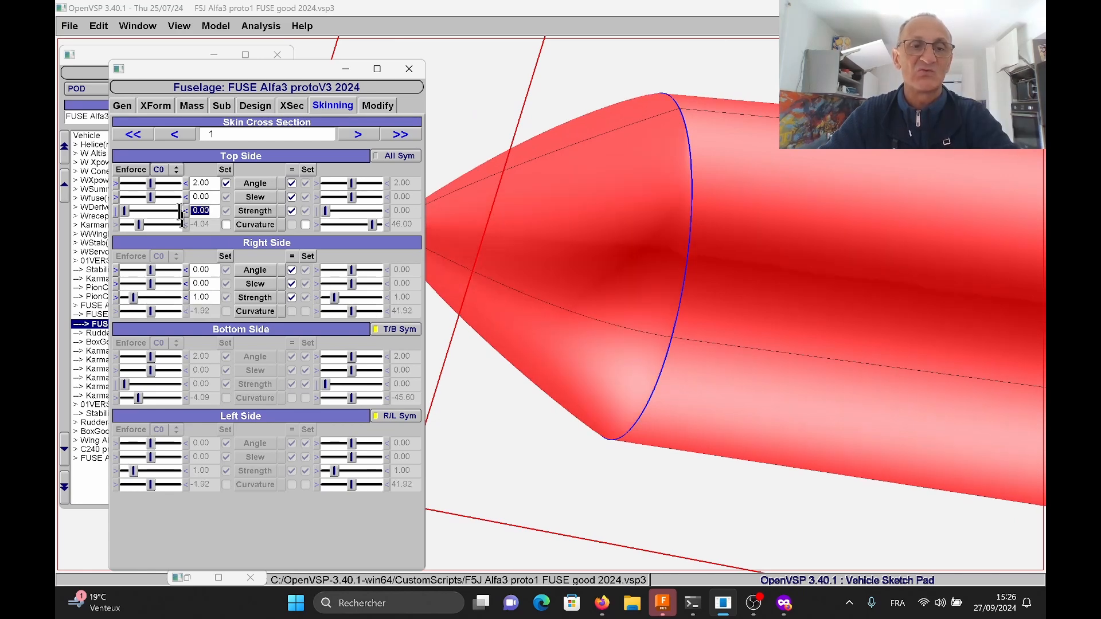
{"action": "type", "text": "1"}
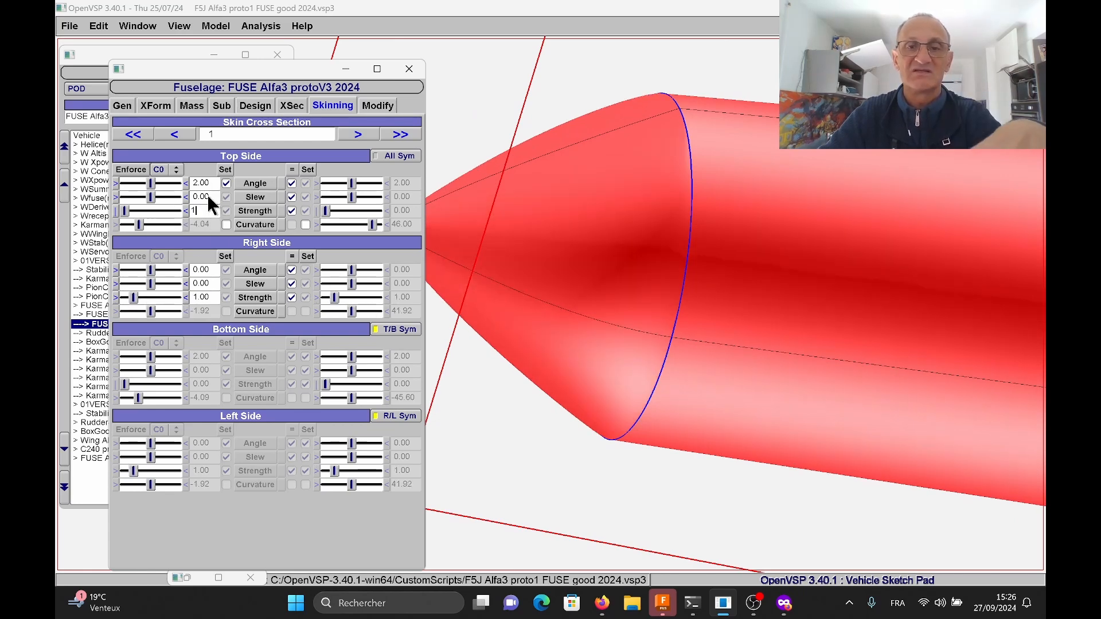
{"action": "key", "text": "Return"}
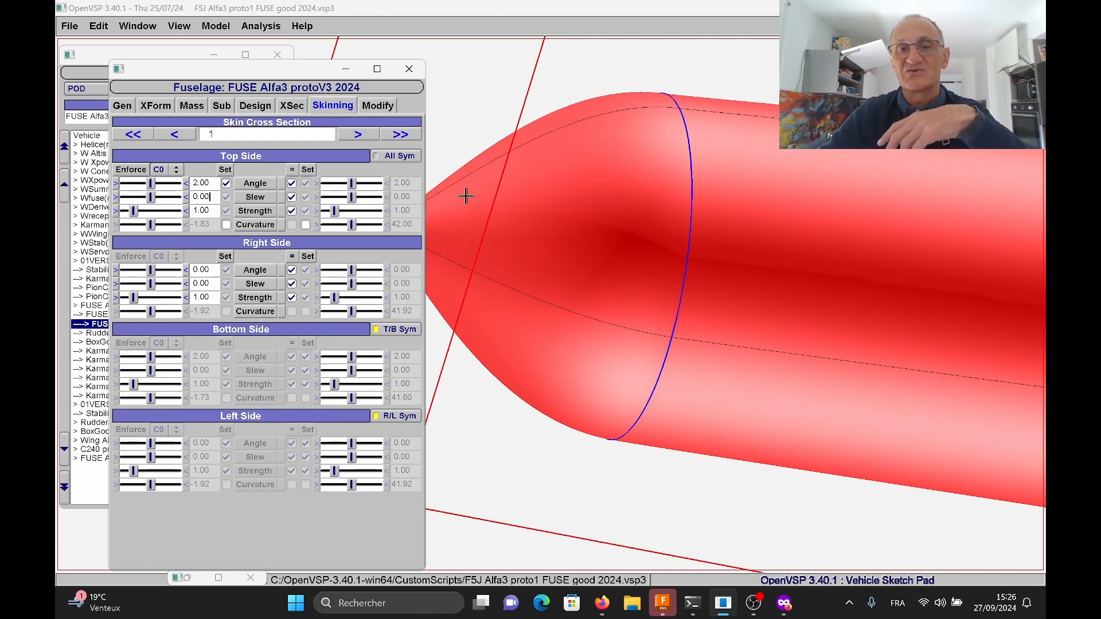
{"action": "scroll", "coordinate": [622, 223], "scroll_direction": "up", "scroll_amount": 2}
{"action": "scroll", "coordinate": [622, 223], "scroll_direction": "down", "scroll_amount": 5}
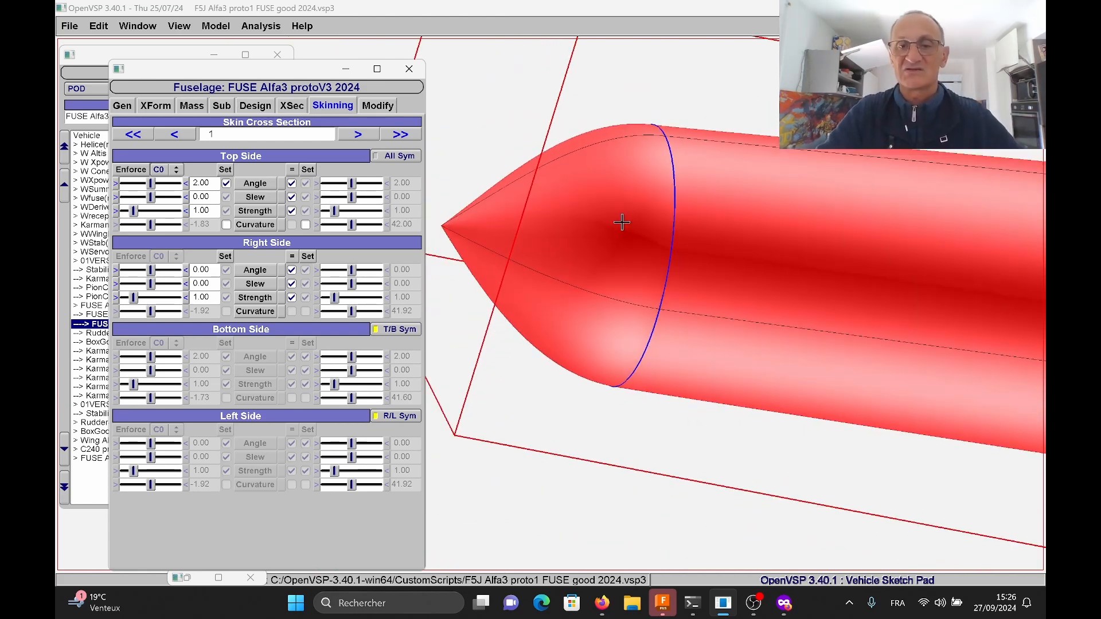